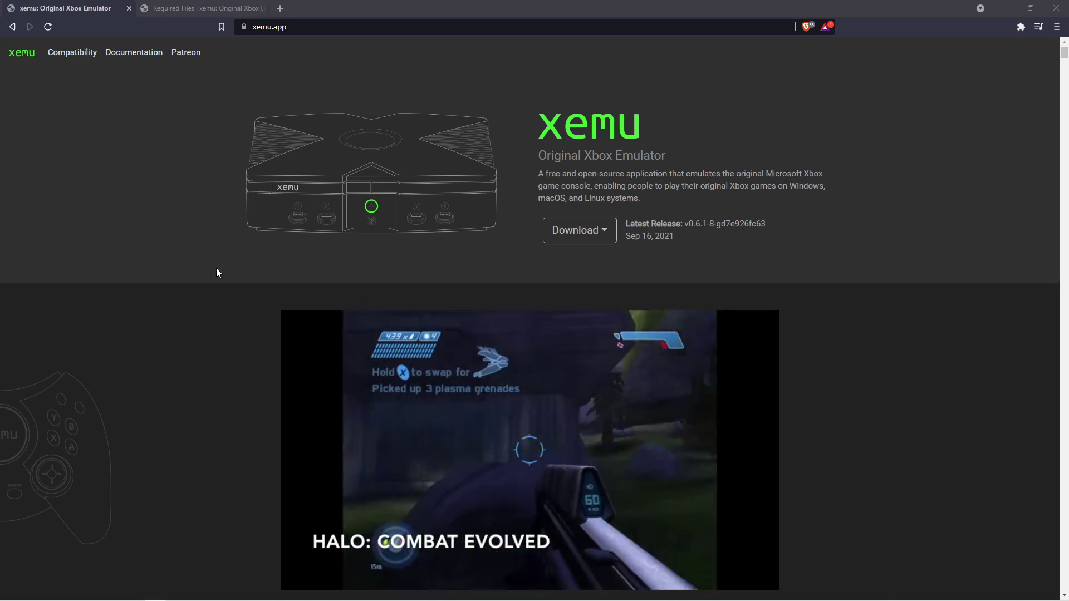
Review the game compatibility list on the xemu site, filtered to Perfect titles and to Playable titles
scroll(216, 272, "down", 10)
scroll(214, 268, "down", 2)
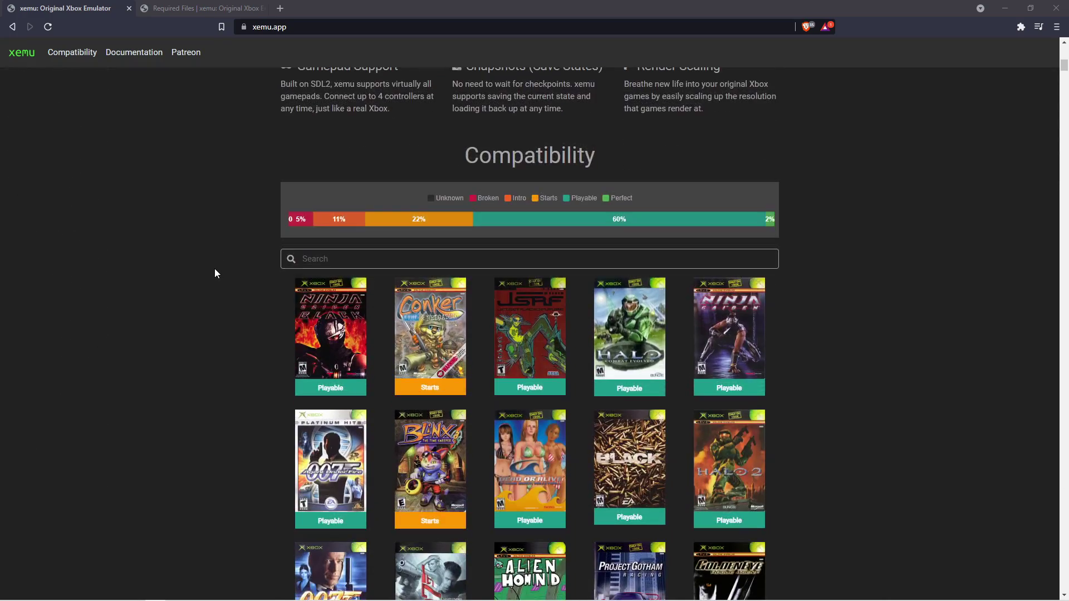
scroll(215, 268, "down", 1)
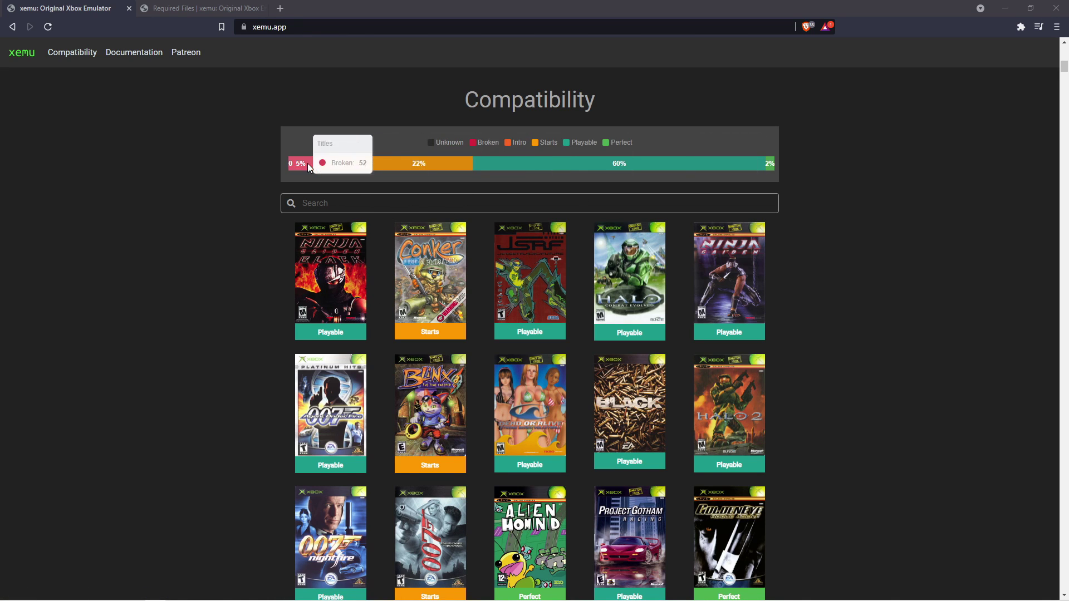
mouse_move(377, 162)
mouse_move(771, 164)
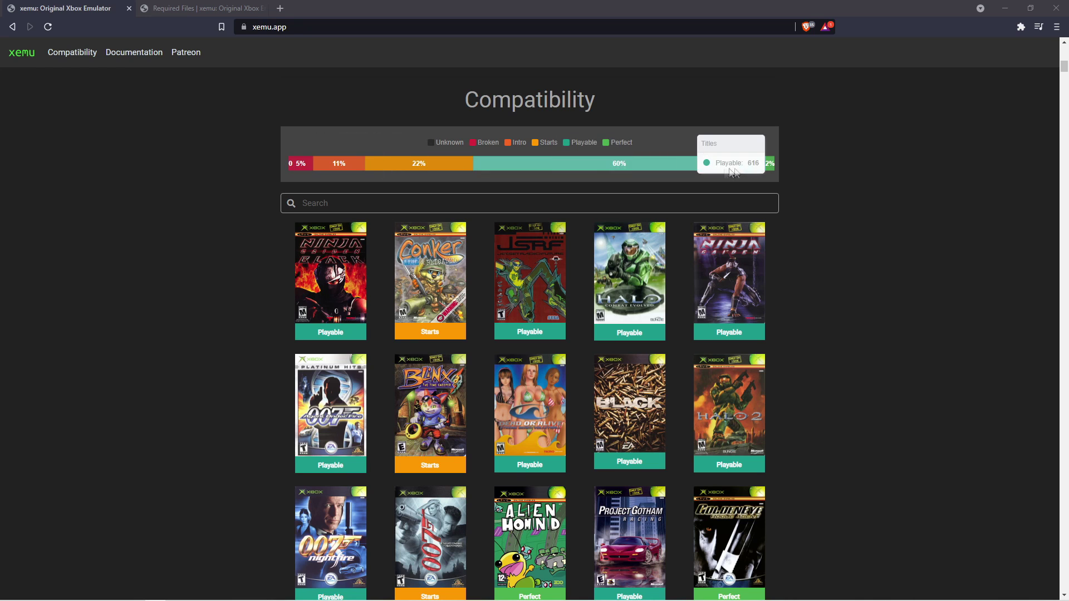
left_click(771, 165)
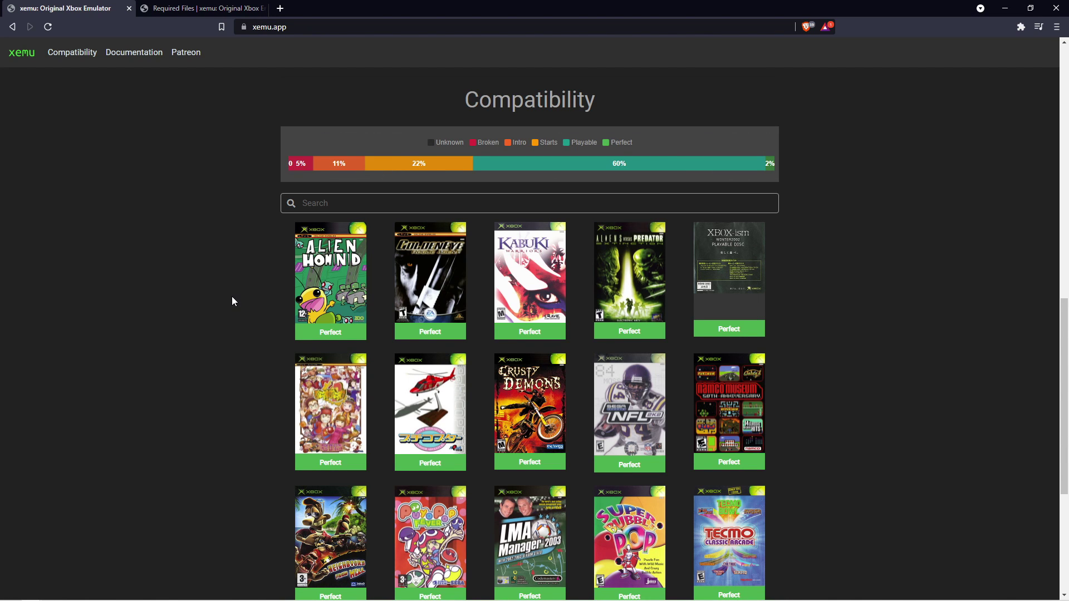
scroll(230, 296, "down", 3)
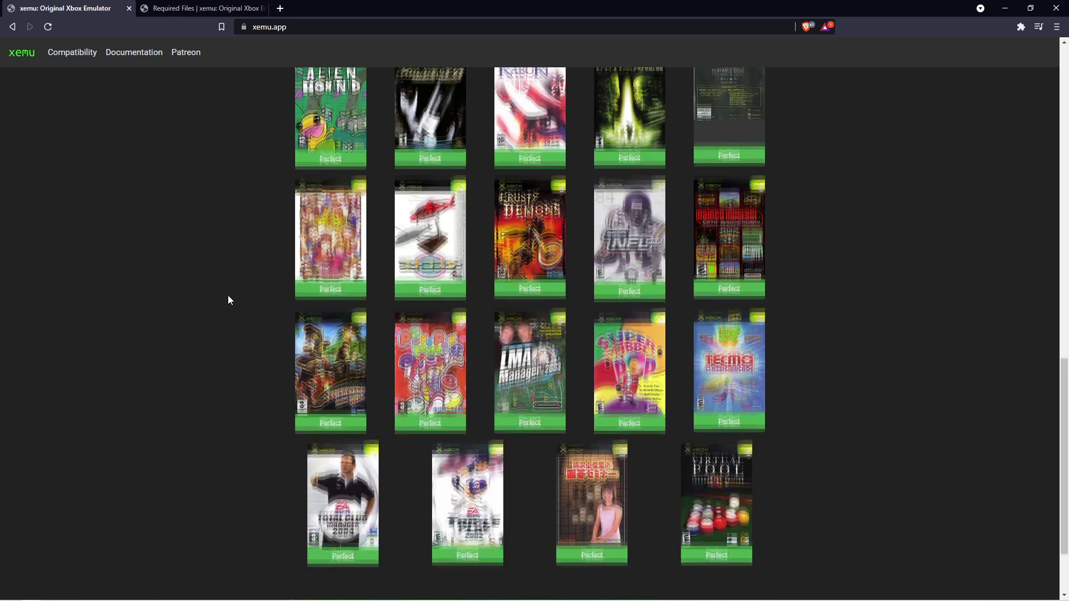
scroll(228, 295, "up", 2)
left_click(530, 106)
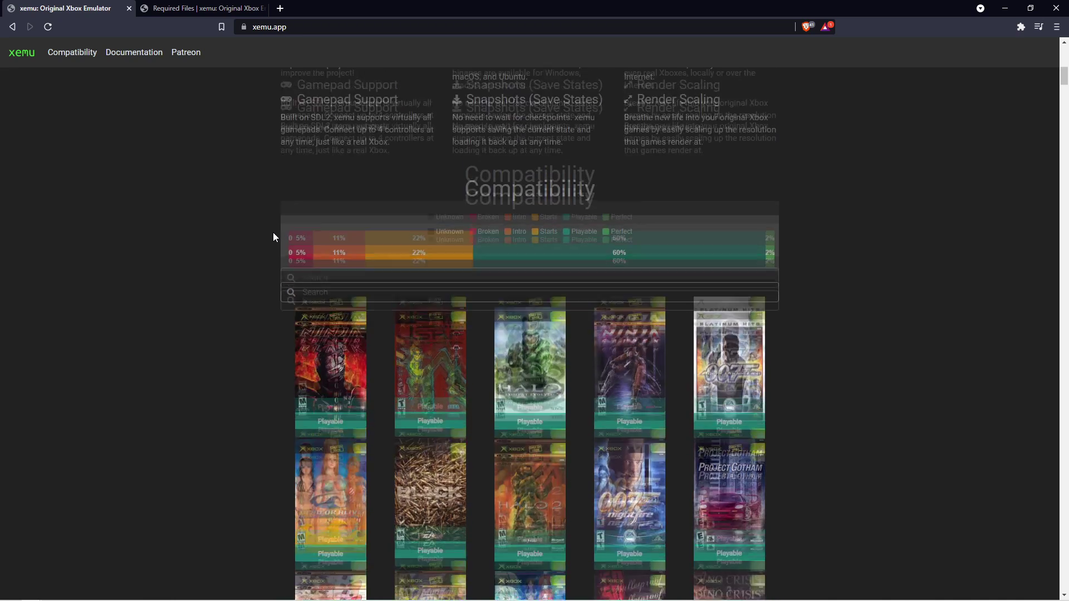
Read the Open Source, Cross Platform and System Link descriptions in the Features section
scroll(273, 234, "up", 2)
scroll(259, 238, "up", 2)
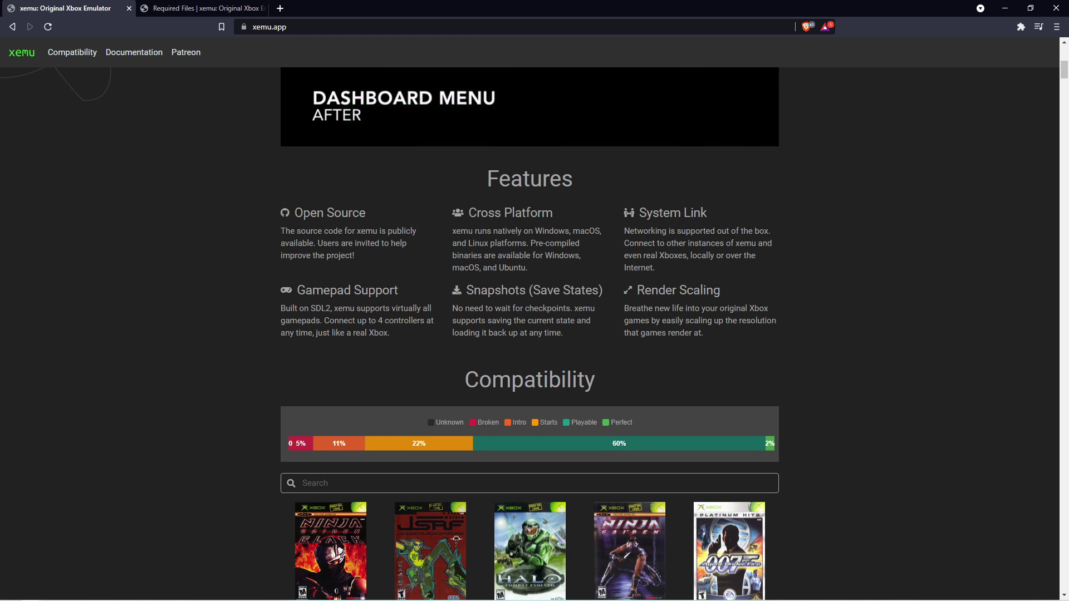
left_click_drag(291, 212, 379, 214)
left_click_drag(469, 212, 565, 219)
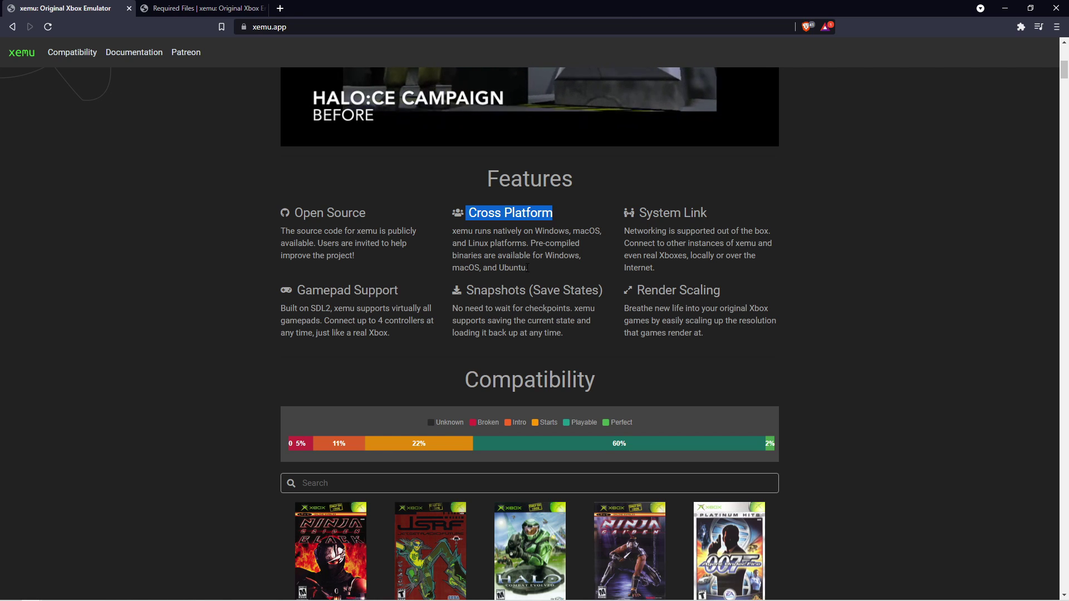
left_click_drag(527, 267, 469, 245)
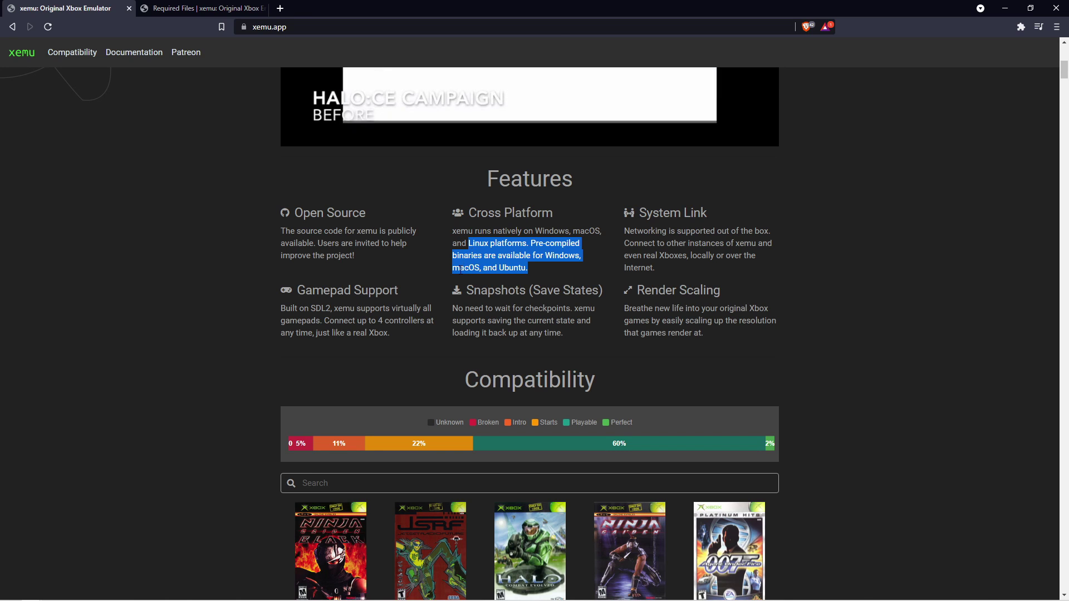
left_click(461, 270)
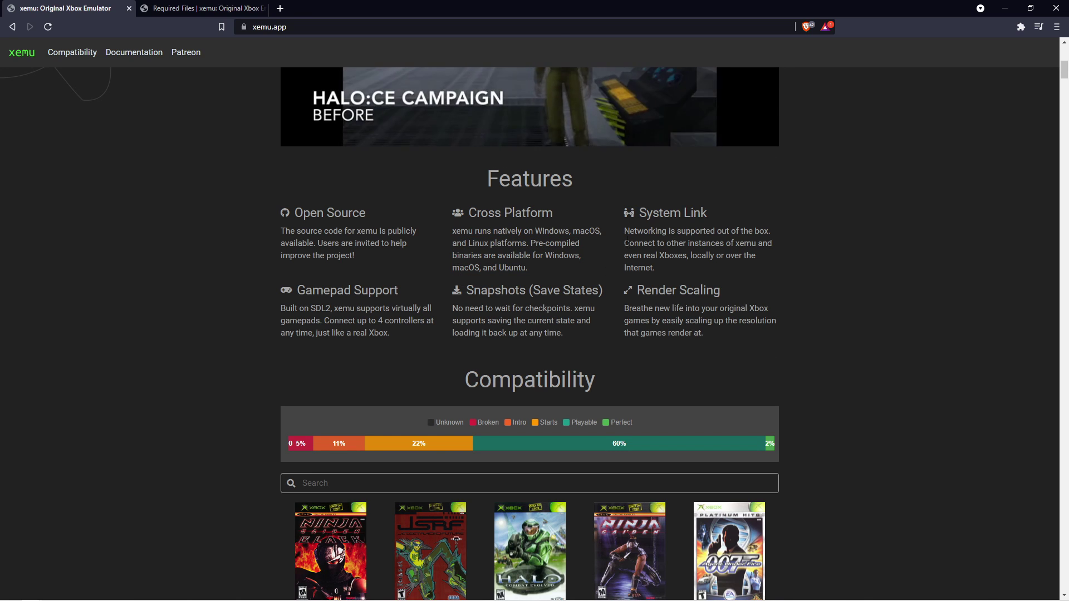
left_click_drag(626, 243, 696, 262)
left_click(643, 226)
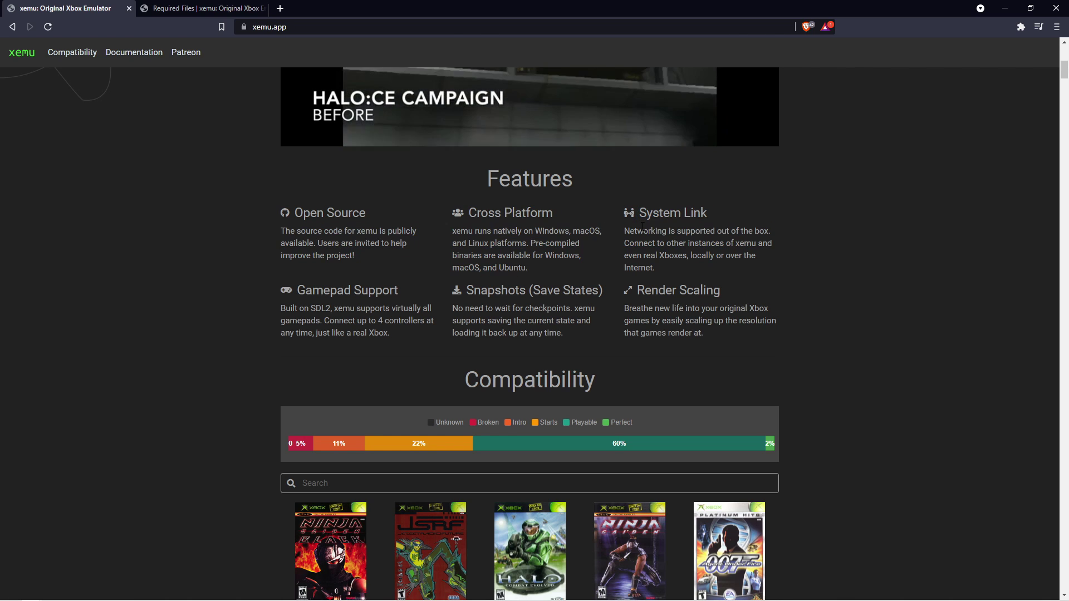
Read the Gamepad Support, Snapshots (Save States) and Render Scaling feature descriptions
left_click_drag(297, 290, 403, 295)
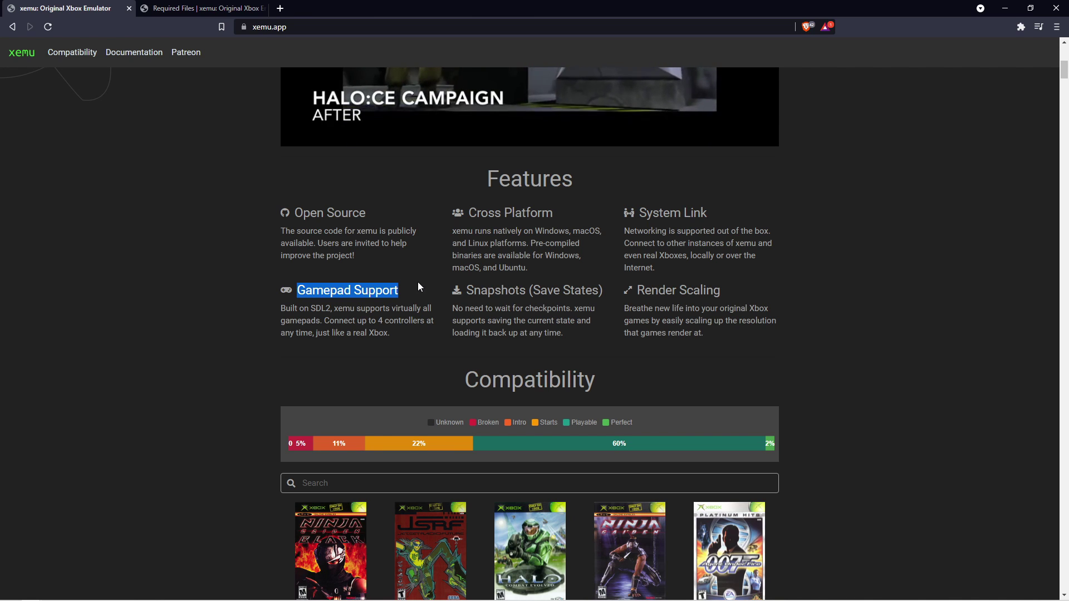
left_click(451, 290)
left_click_drag(473, 290, 570, 308)
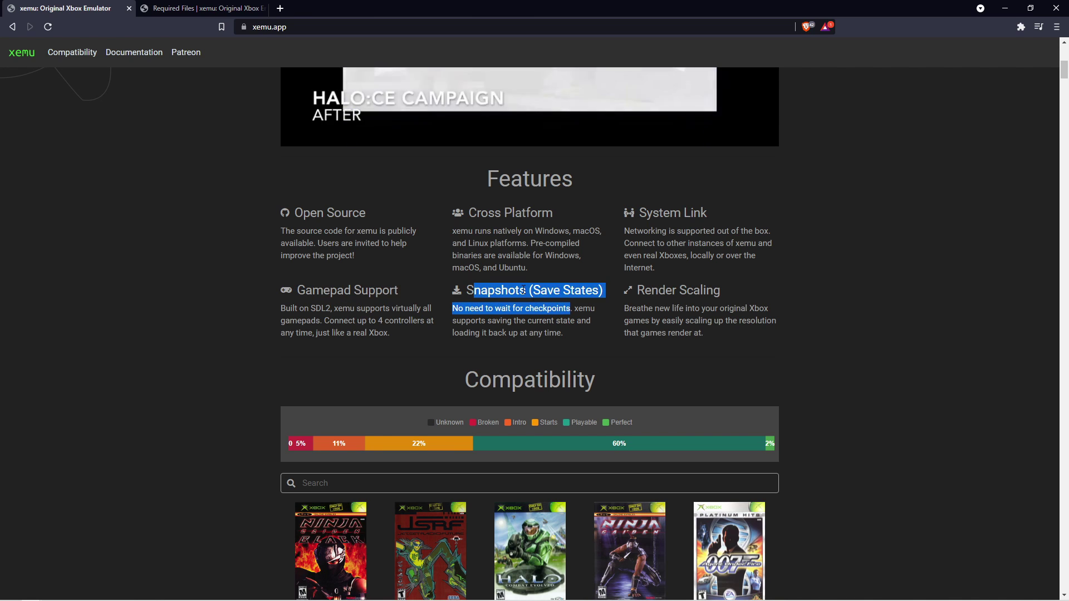
left_click_drag(645, 290, 747, 312)
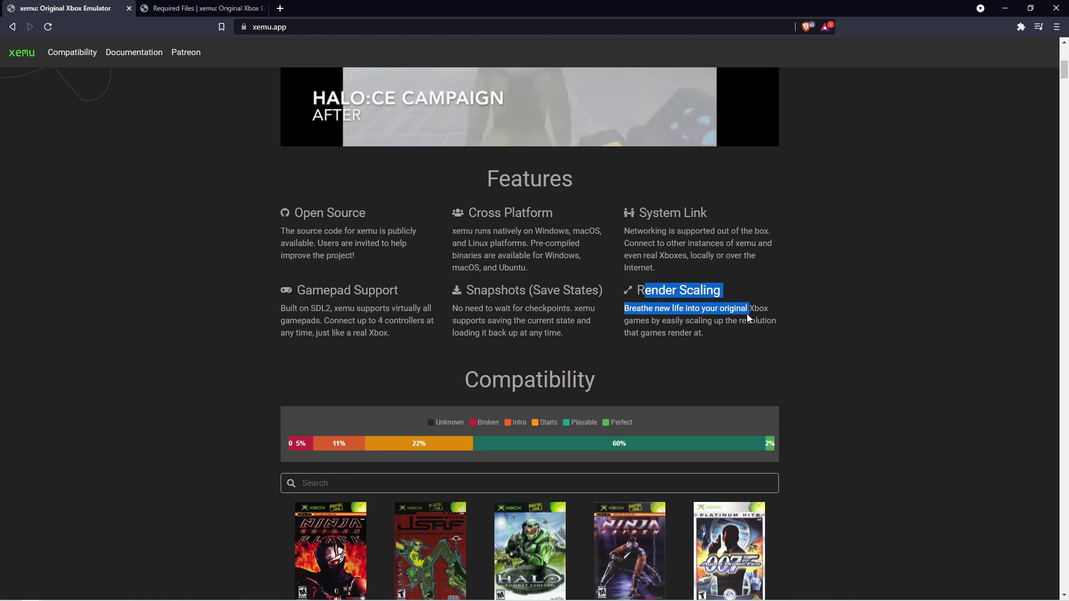
left_click(211, 179)
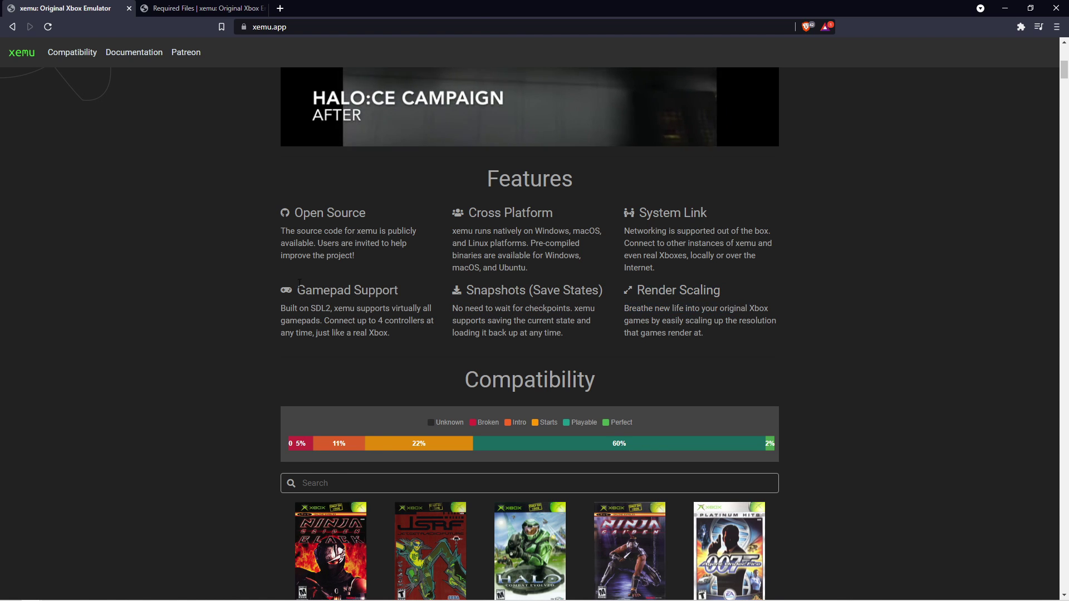
scroll(233, 209, "down", 2)
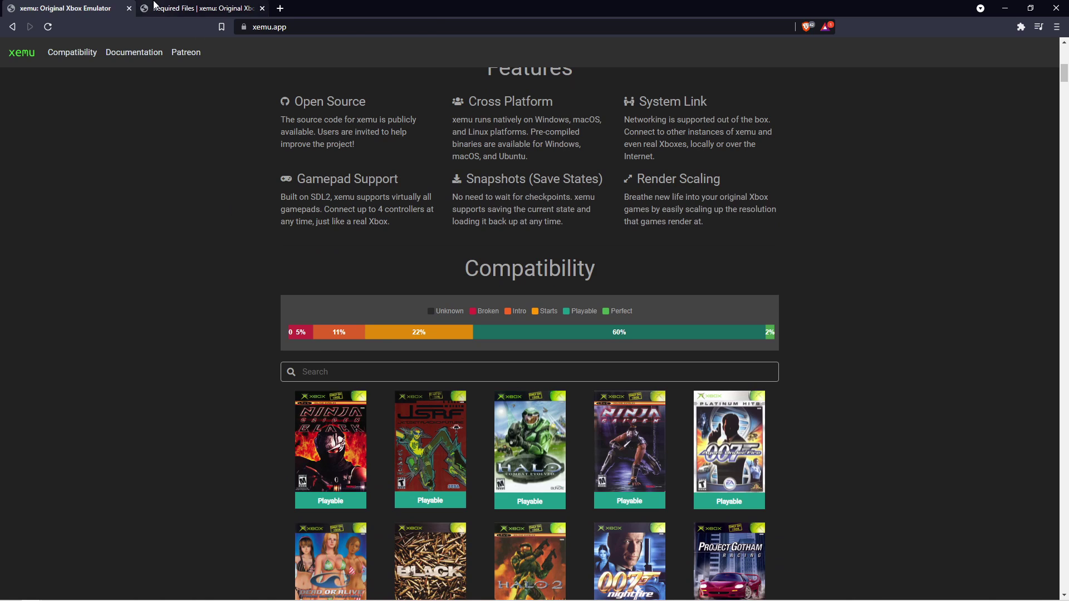
Review the Required Files documentation page, covering the MCPX boot ROM, flash BIOS and hard disk image
left_click(172, 13)
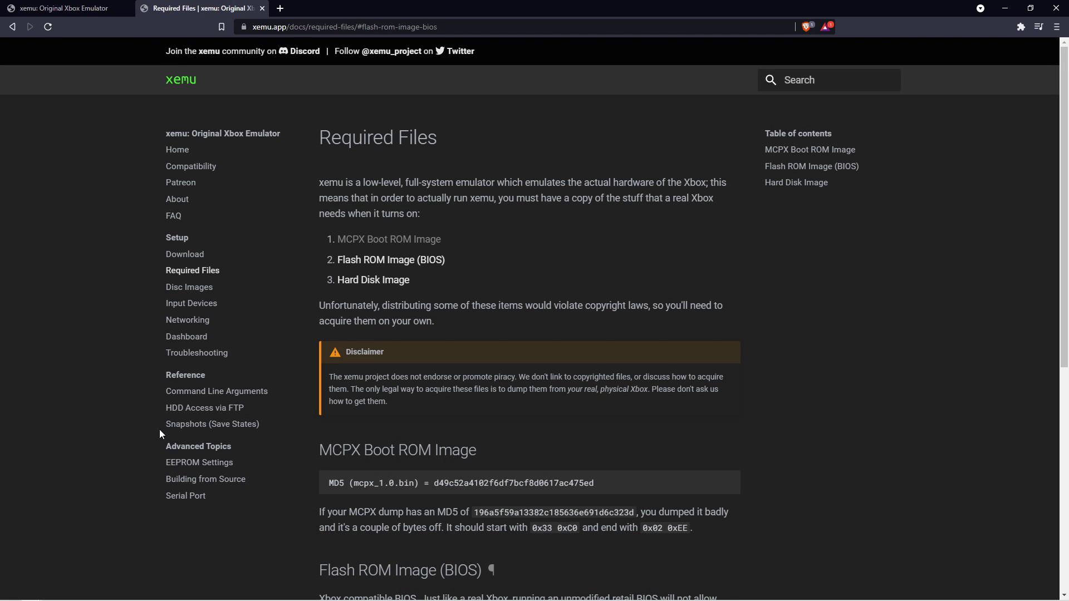
scroll(392, 428, "down", 7)
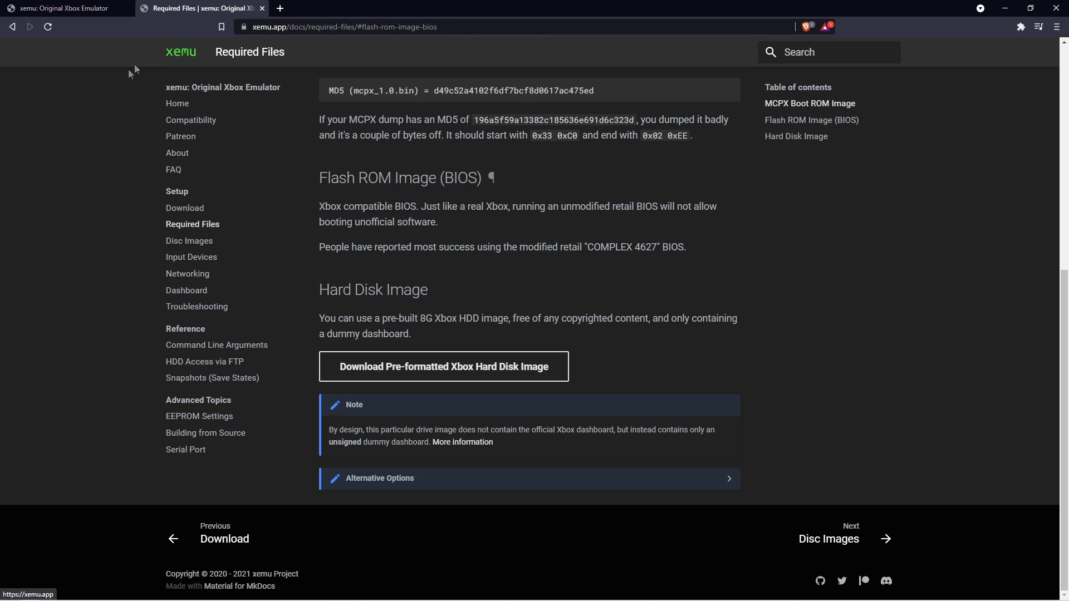
scroll(115, 152, "up", 5)
Switch from the browser to the desktop and examine the BIOS files in the Xbox Bios folder
key("ctrl+shift+Tab")
key("super+Down")
key("super+Down")
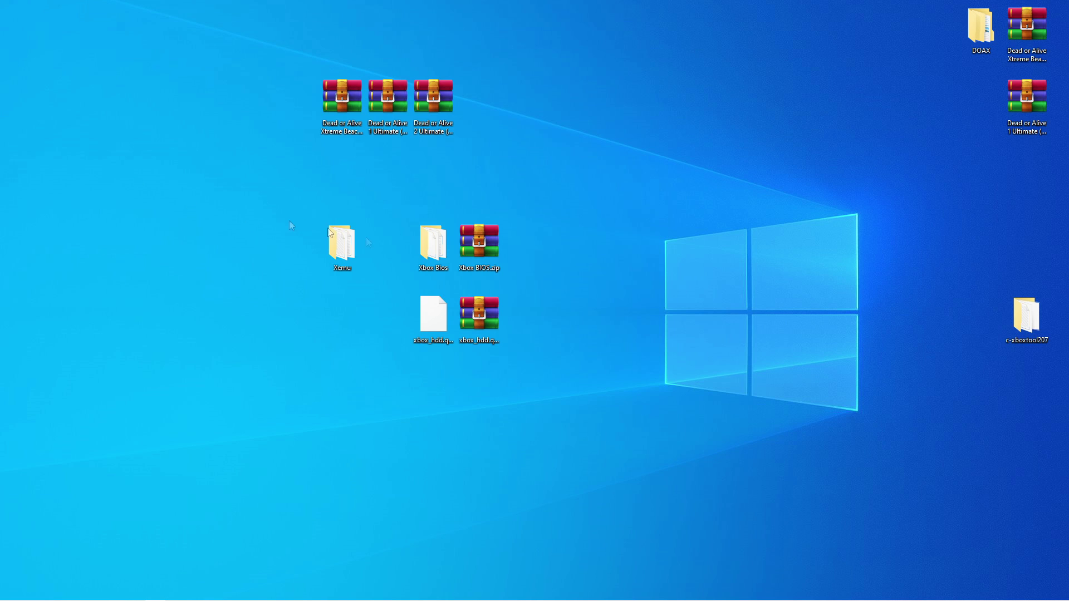
mouse_move(494, 246)
left_mouse_down()
mouse_move(613, 203)
mouse_move(558, 196)
mouse_move(576, 177)
mouse_move(481, 246)
left_mouse_up()
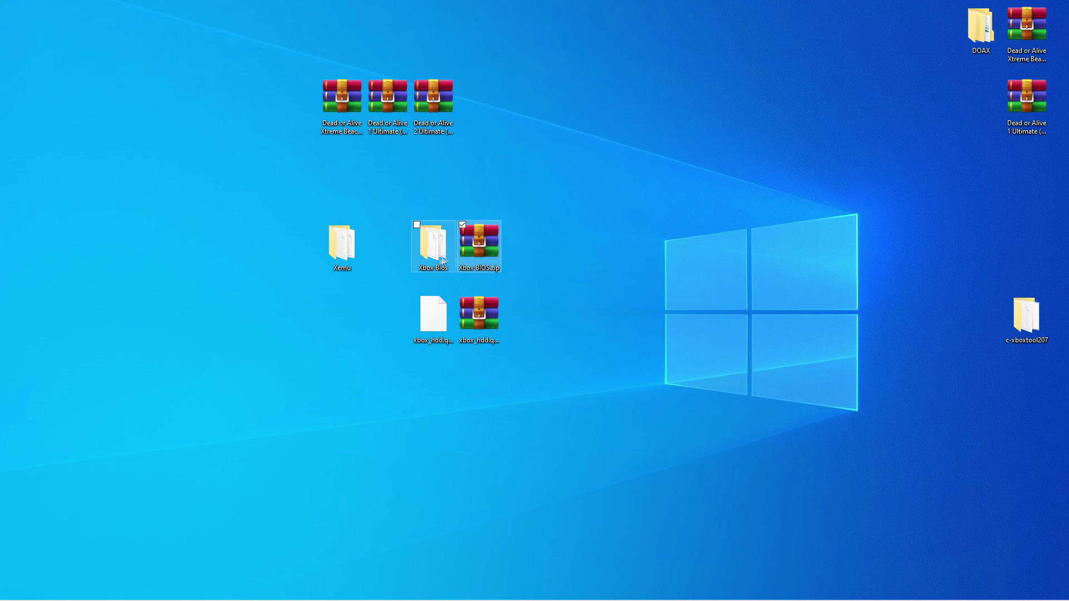
double_click(415, 256)
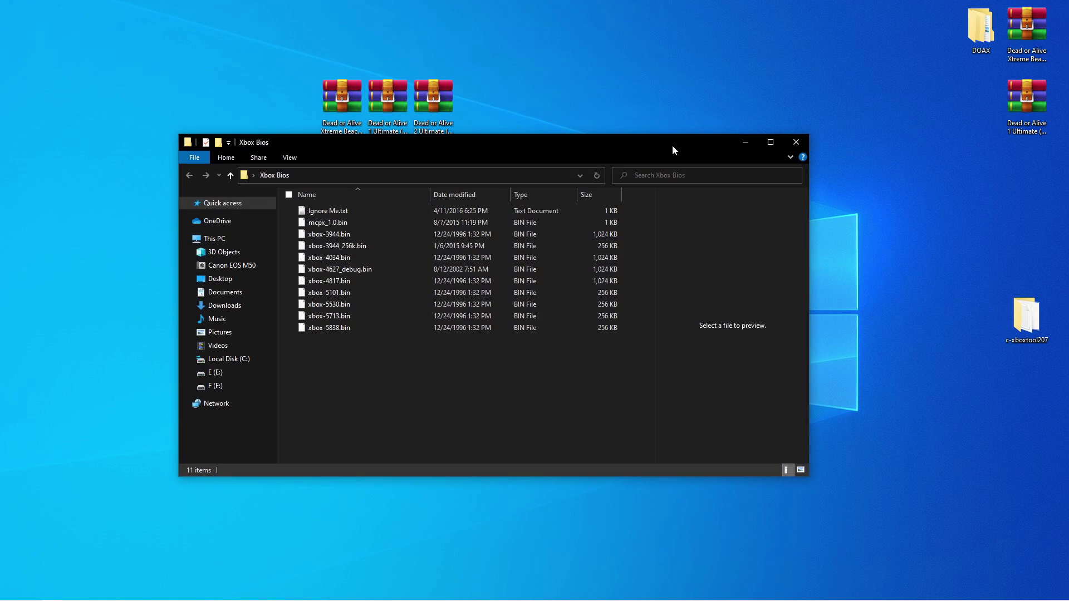
left_click_drag(673, 145, 861, 110)
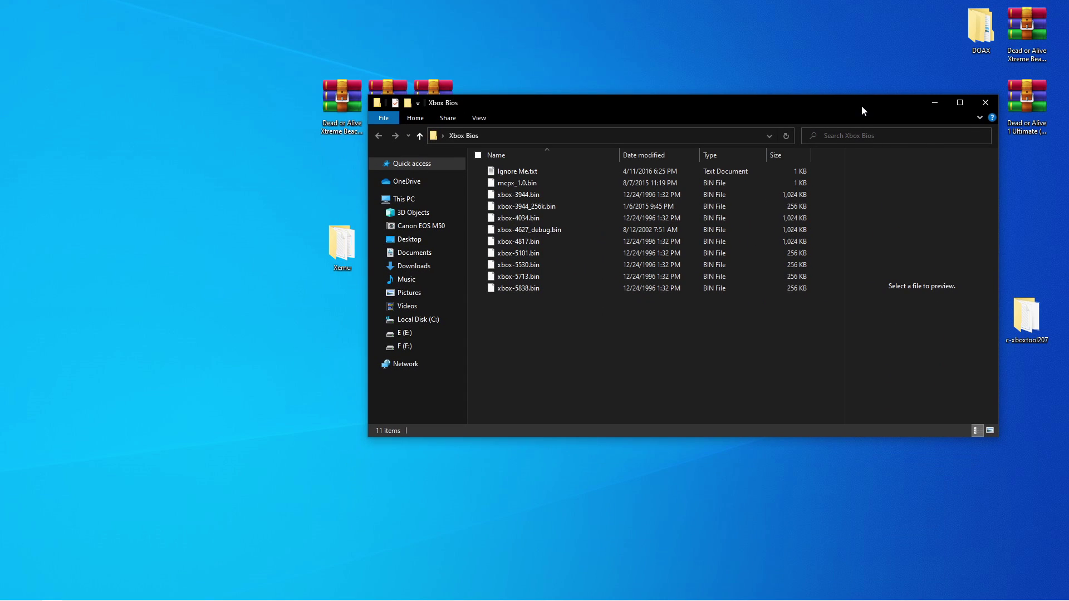
mouse_move(538, 116)
left_mouse_down()
mouse_move(400, 404)
mouse_move(532, 103)
left_mouse_up()
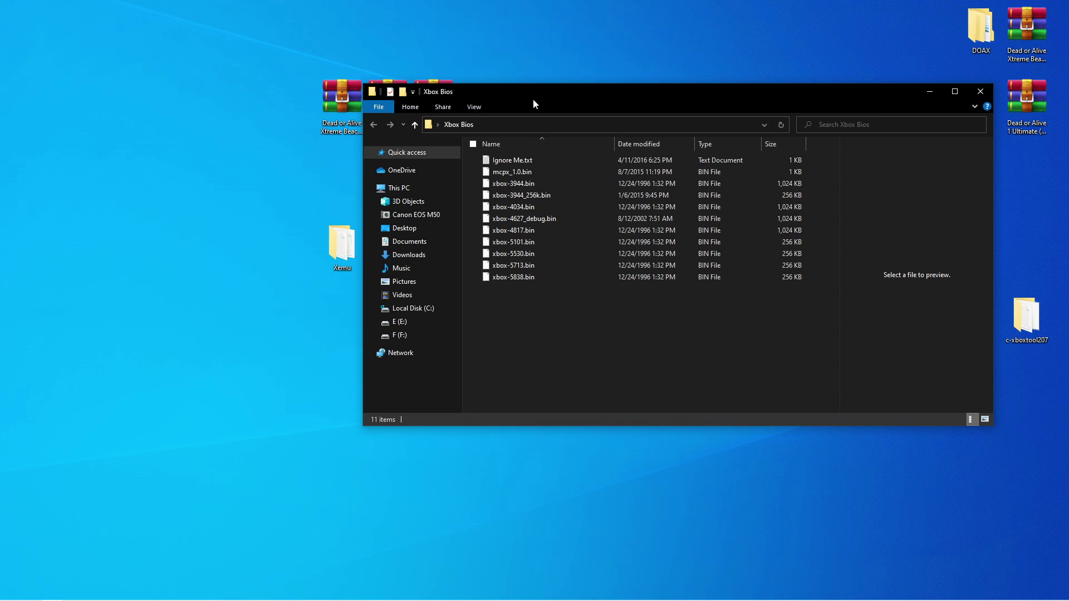
left_click_drag(533, 103, 452, 149)
left_click_drag(723, 143, 655, 150)
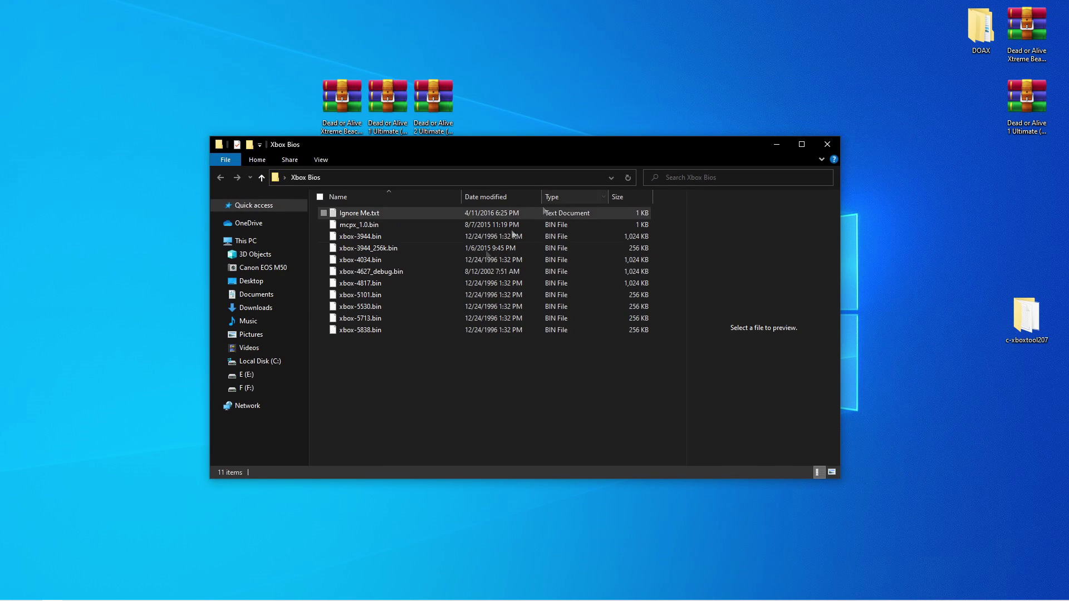
left_click_drag(414, 337, 402, 445)
left_click(826, 144)
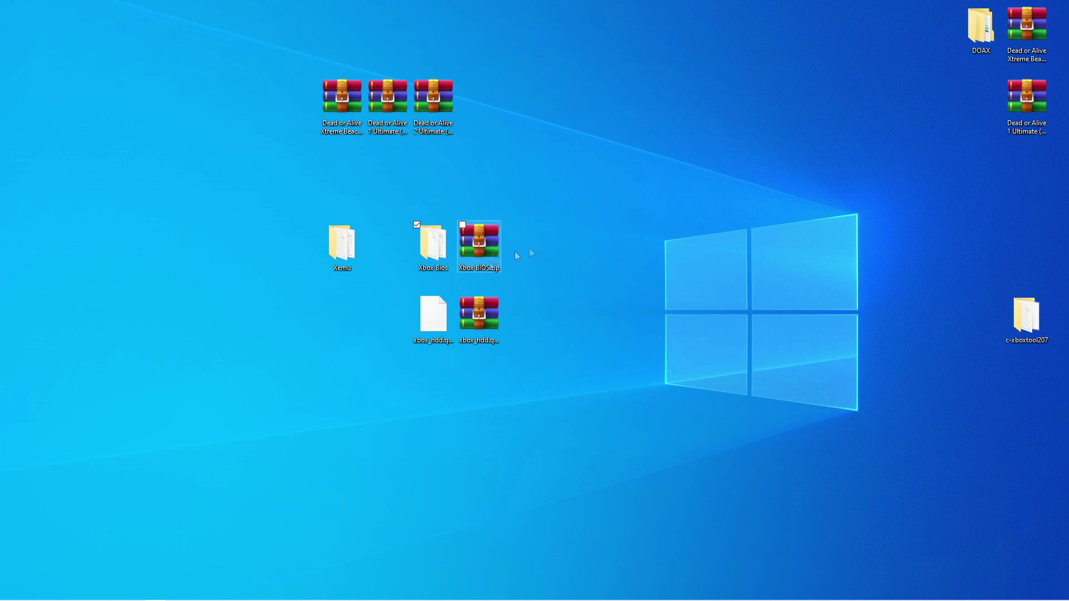
Launch xemu.exe from the Xemu folder on the desktop, close the folder and dismiss the startup error
double_click(345, 250)
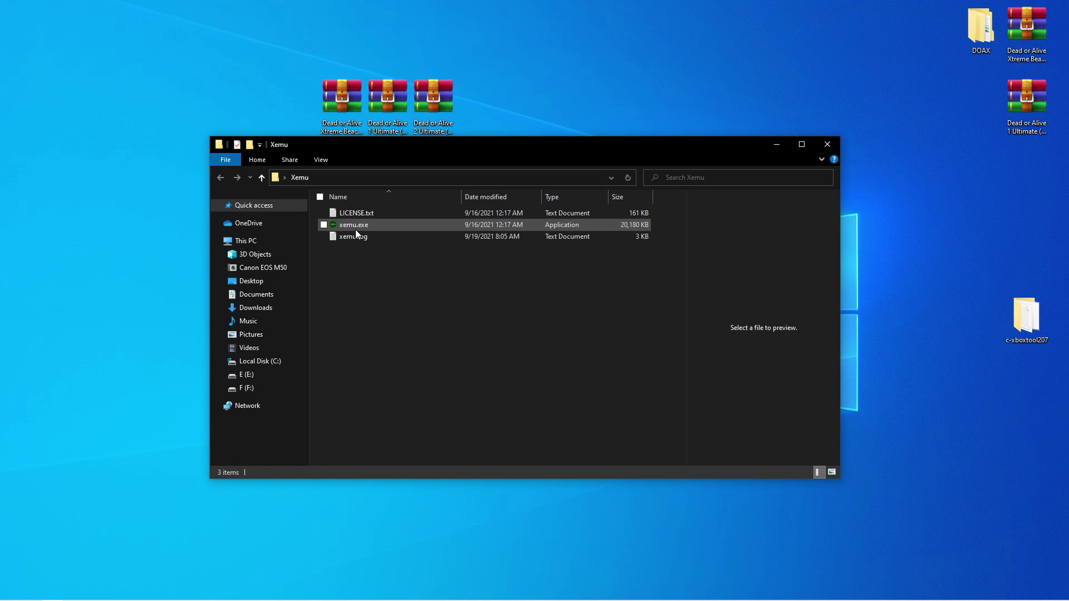
double_click(356, 228)
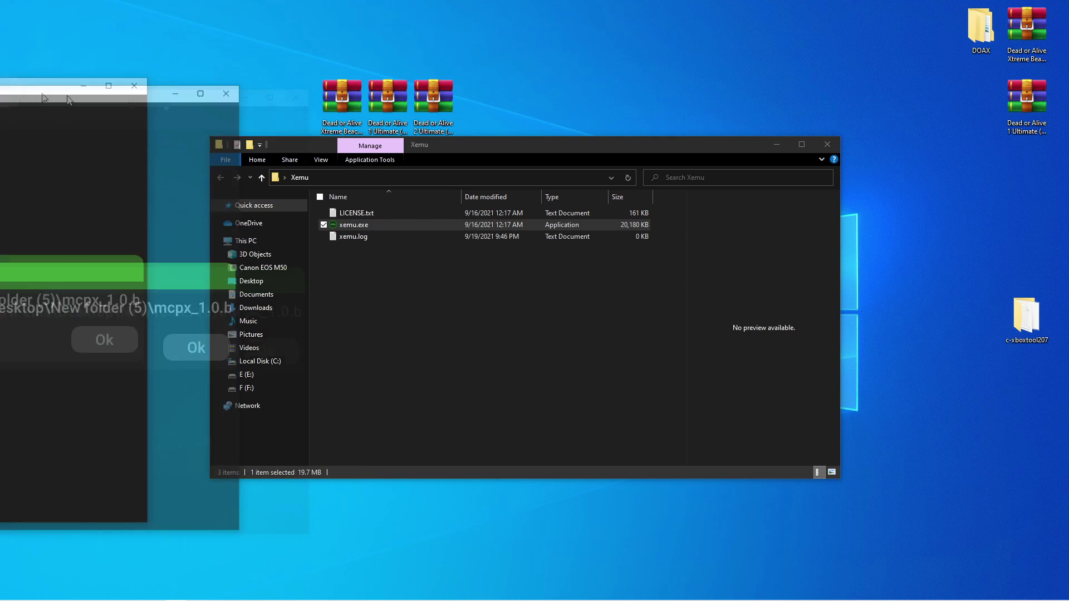
left_click_drag(33, 162, 751, 90)
left_click(314, 151)
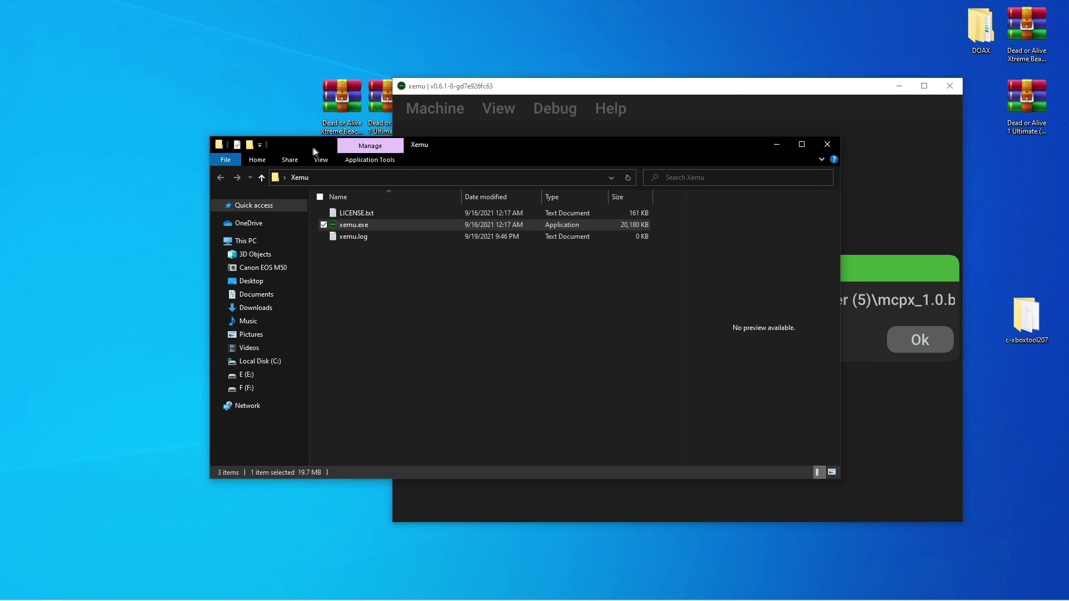
left_click(827, 145)
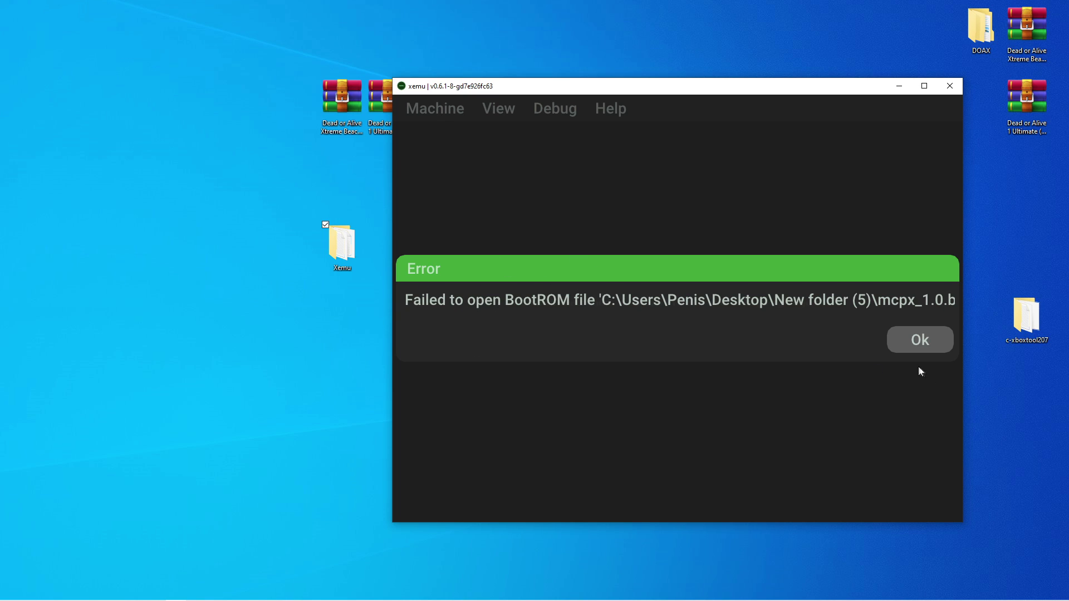
left_click(916, 339)
left_click(908, 340)
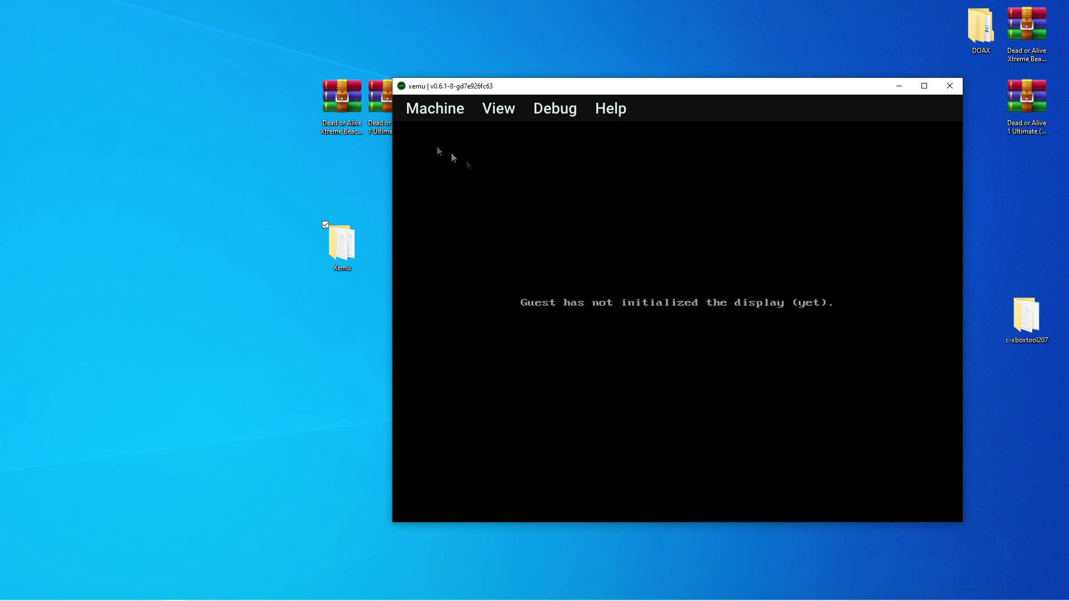
In the machine settings, set the Flash (BIOS) file to xbox-4627_debug.bin from the Xbox Bios folder
left_click(426, 108)
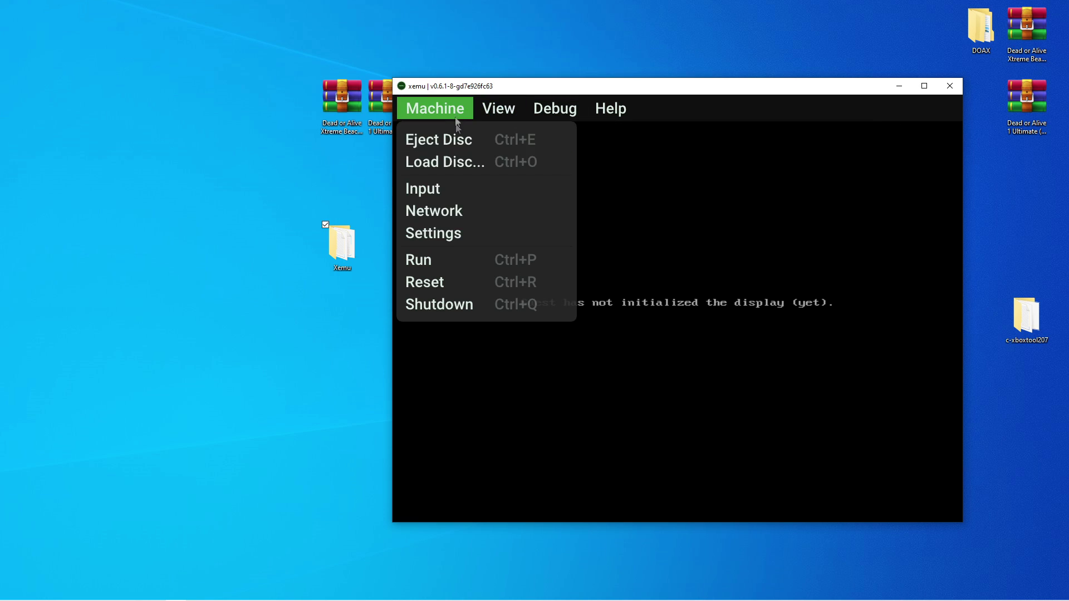
left_click(442, 233)
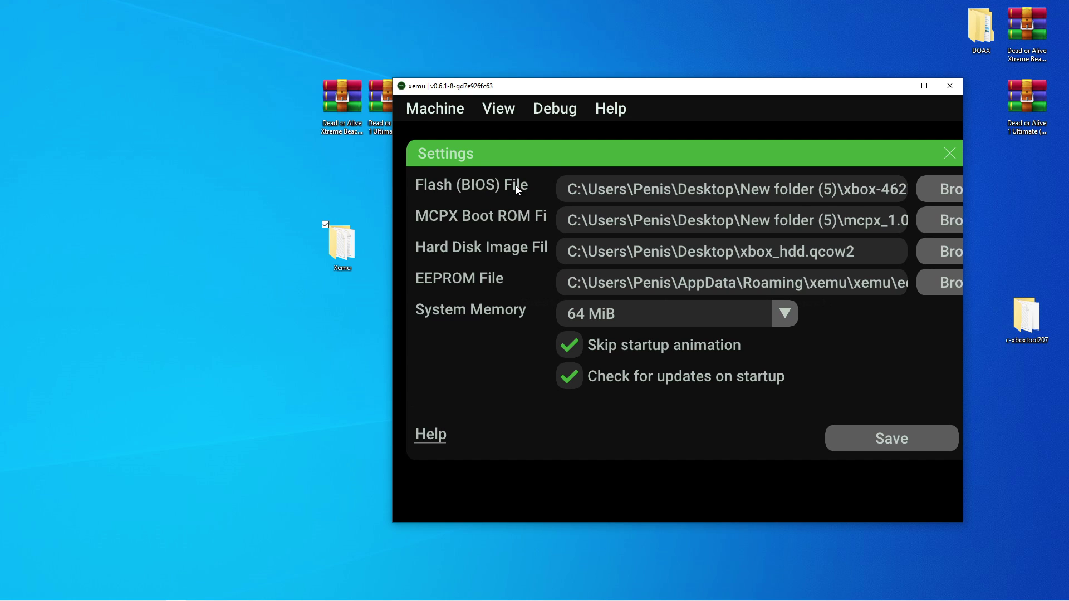
left_click_drag(534, 88, 460, 103)
left_click(866, 204)
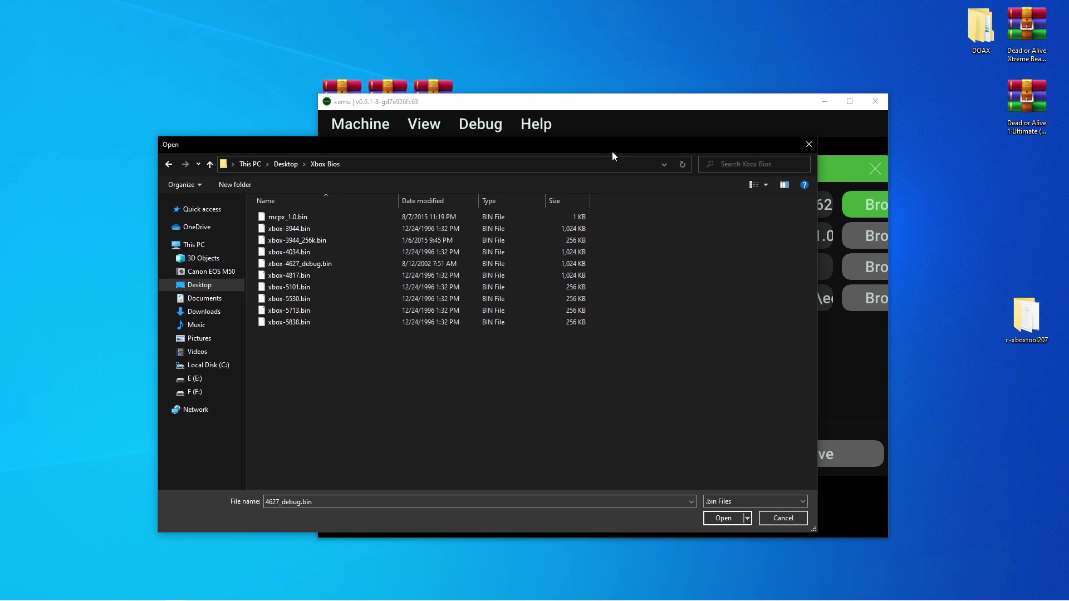
left_click_drag(613, 152, 545, 151)
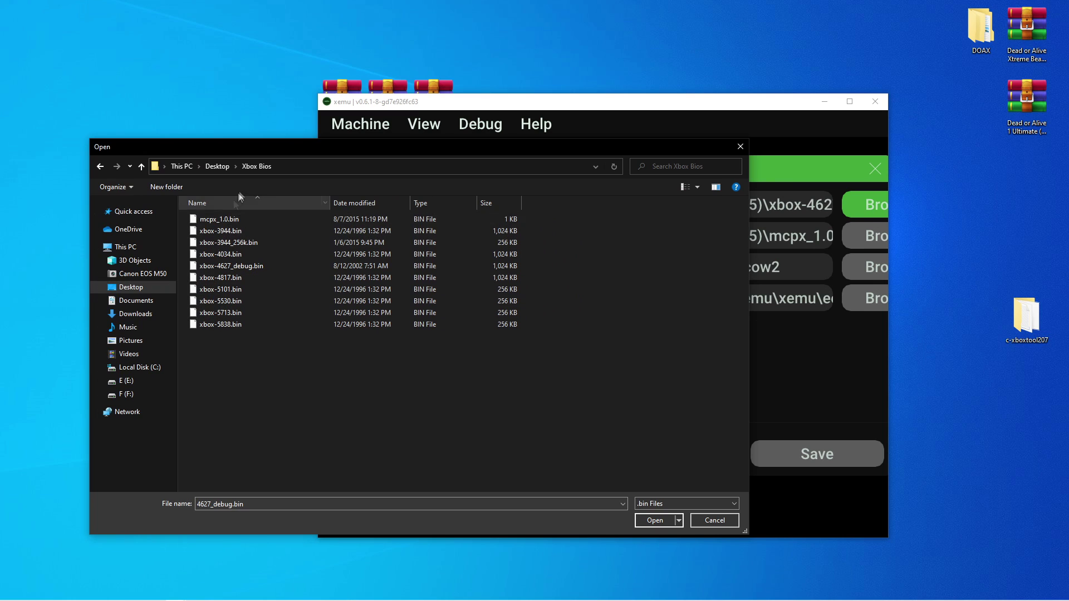
double_click(219, 266)
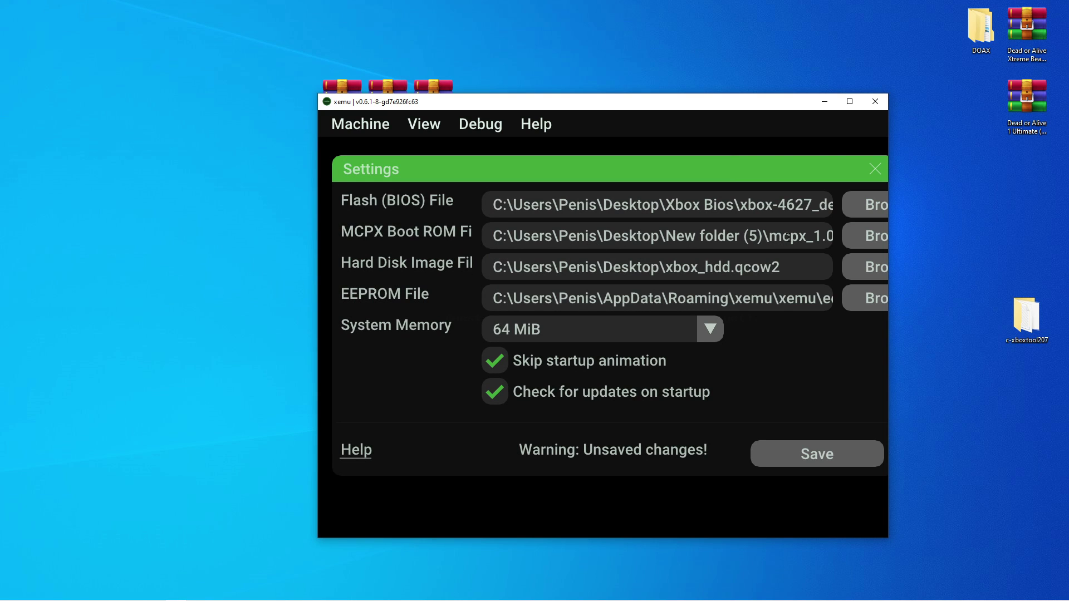
Set the MCPX Boot ROM file to mcpx_1.0.bin from the Xbox Bios folder and the Hard Disk Image file to xbox_hdd.qcow2 from the Desktop
left_click(863, 236)
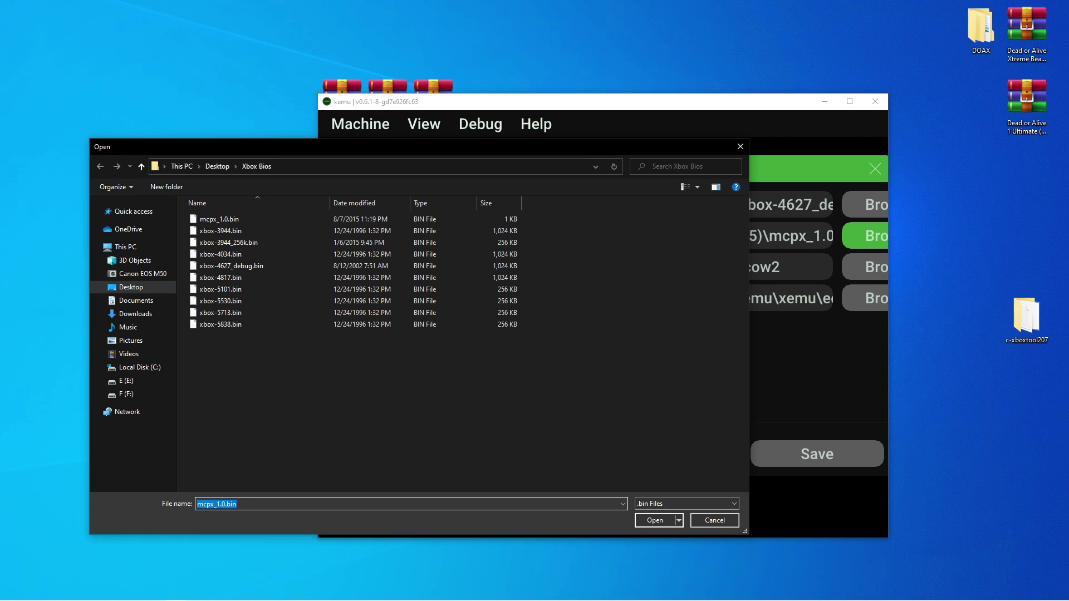
left_click(223, 219)
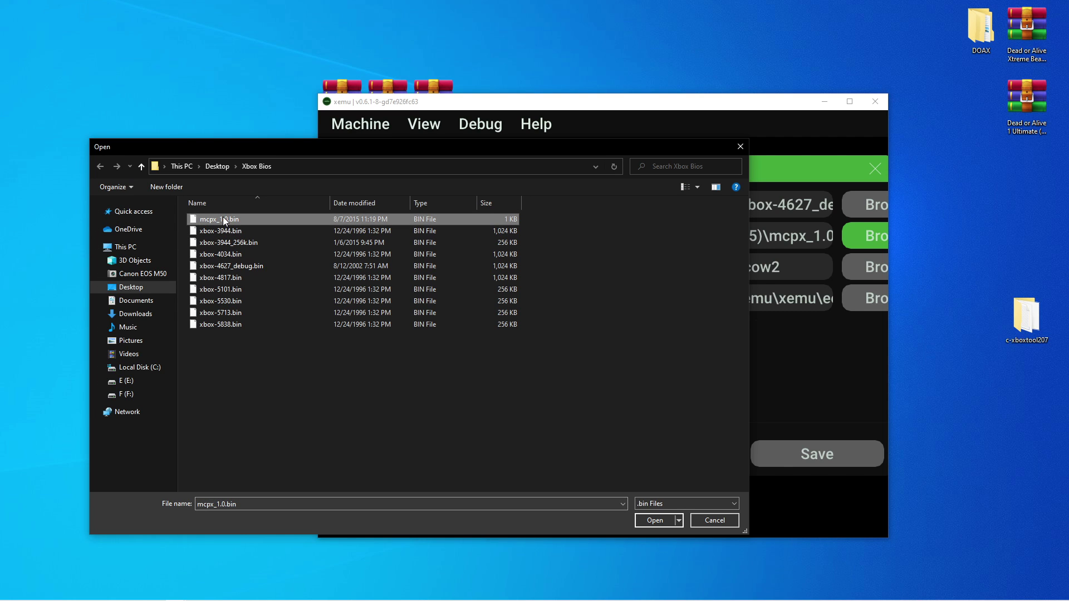
left_click(650, 519)
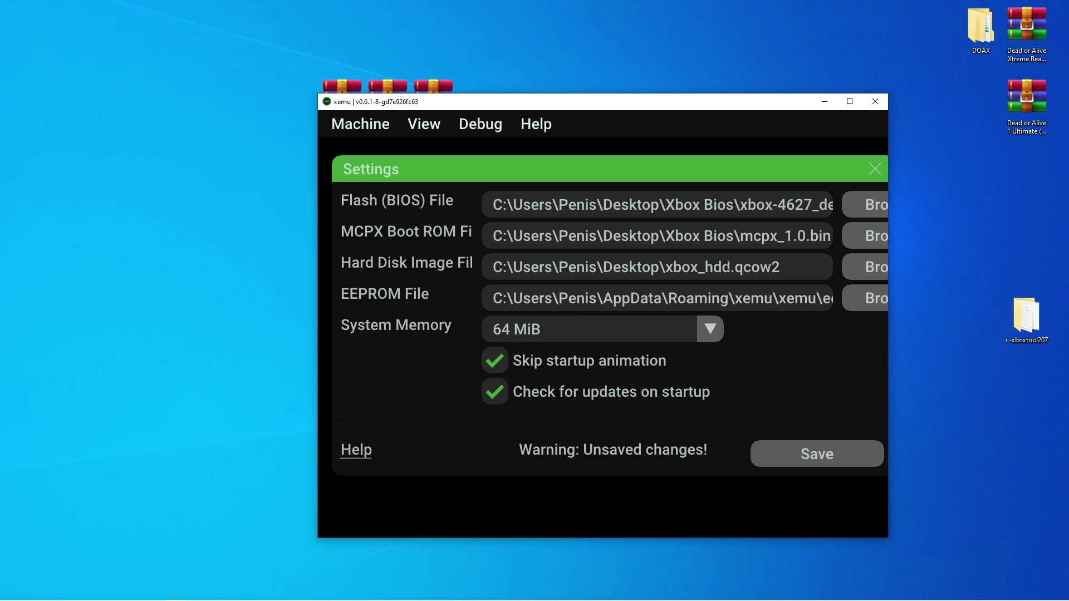
left_click(863, 267)
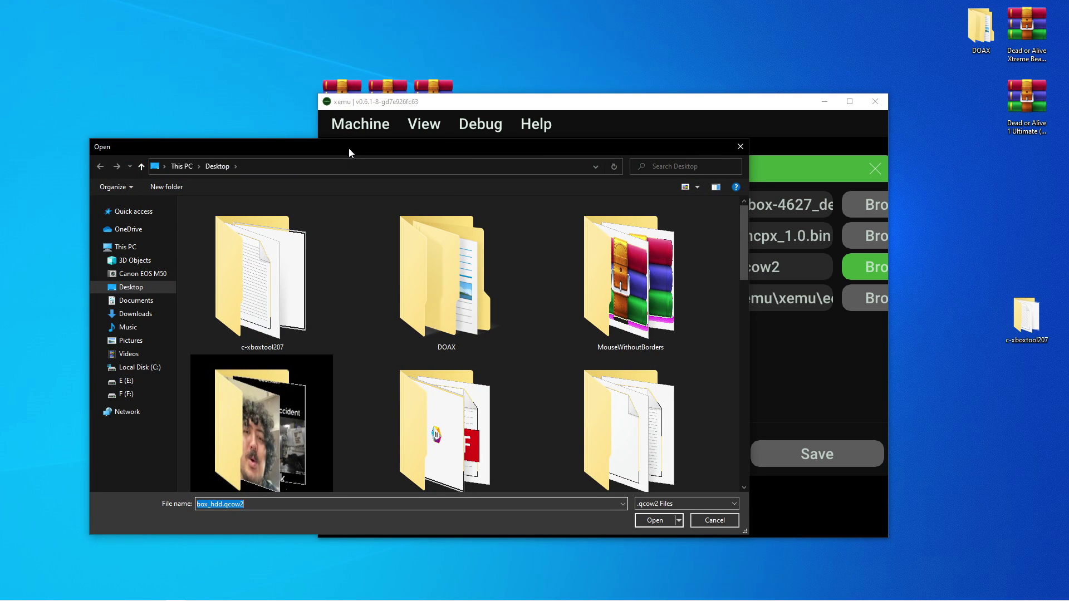
key("Return")
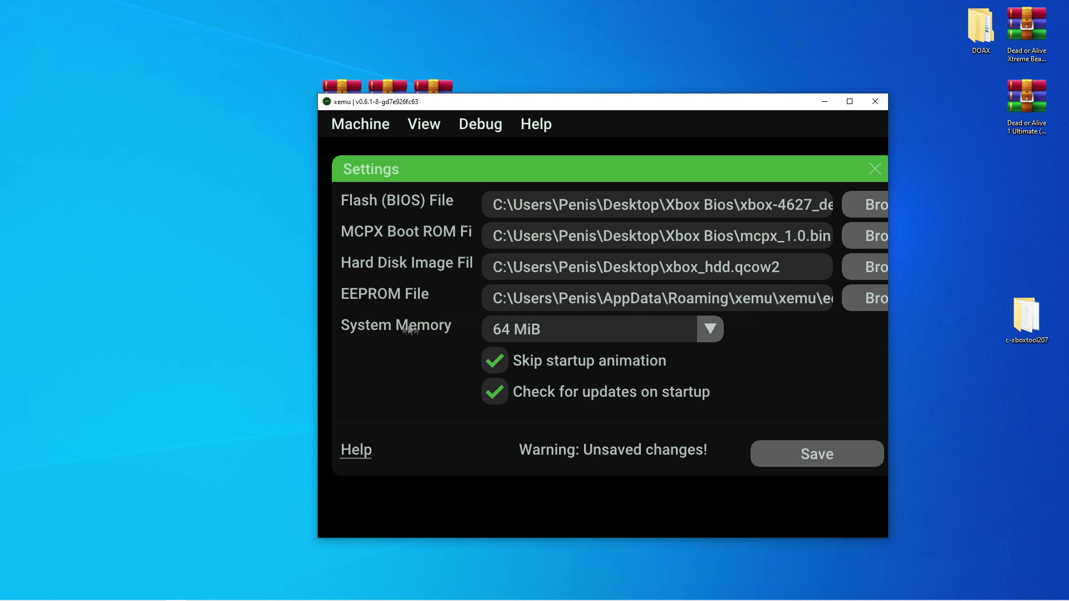
Review the System Memory options, then save the machine settings and close them
left_click(546, 329)
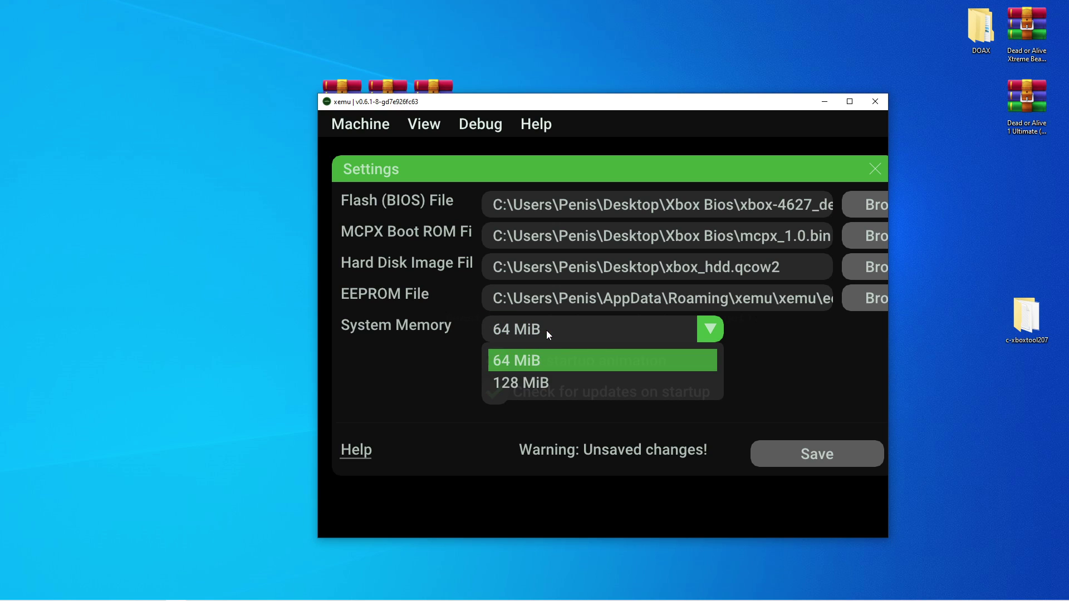
left_click(433, 385)
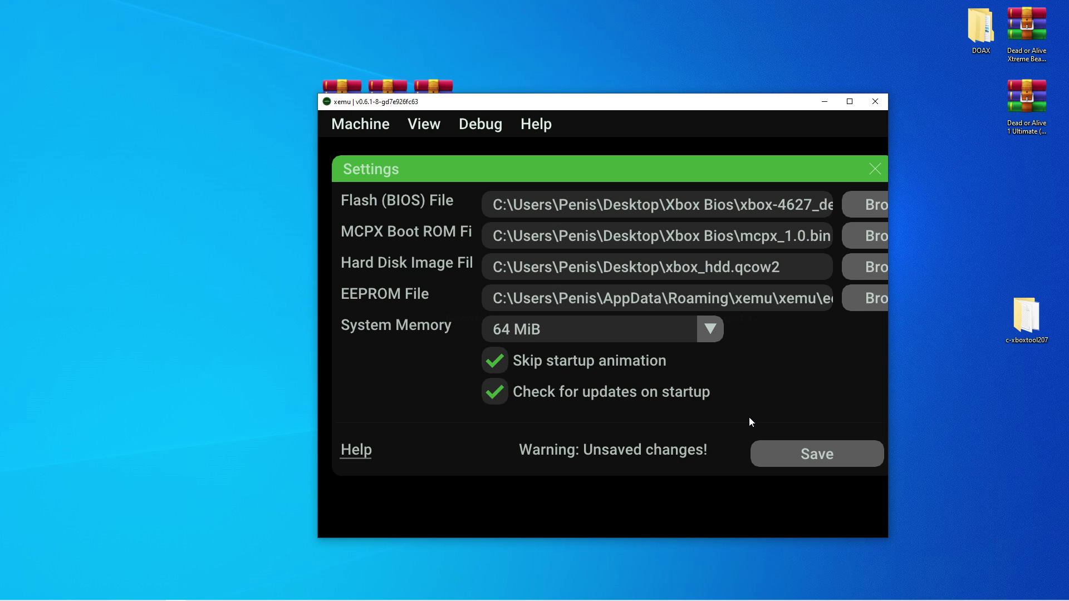
left_click(781, 455)
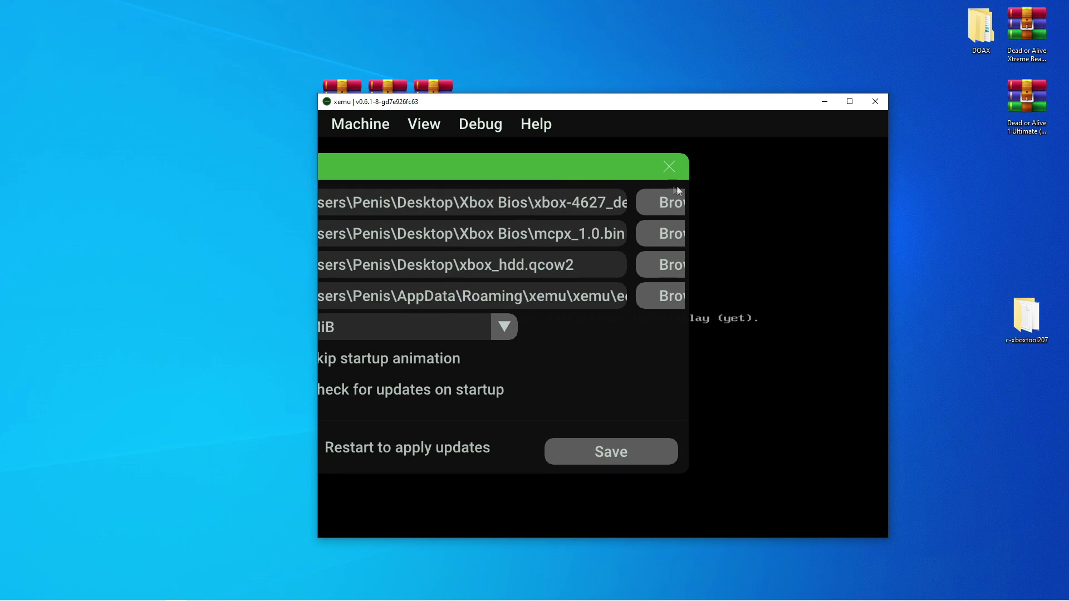
Uncover the desktop game images and compare the file names of the Dead or Alive Xtreme Beach Volleyball .xiso.iso and .iso files
left_click_drag(593, 106, 643, 166)
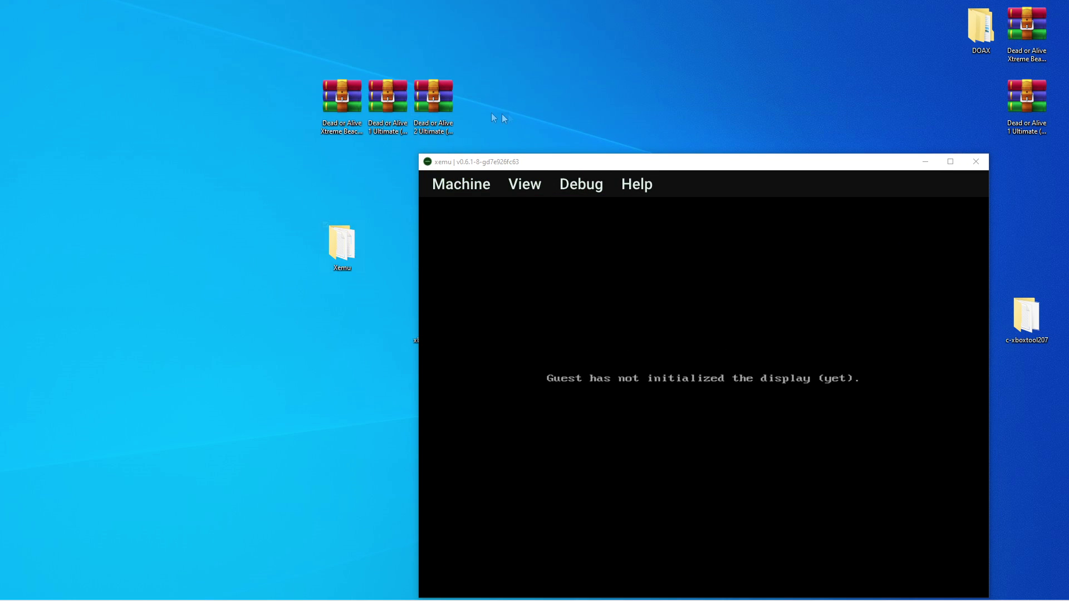
left_click_drag(494, 115, 312, 83)
left_click(353, 115)
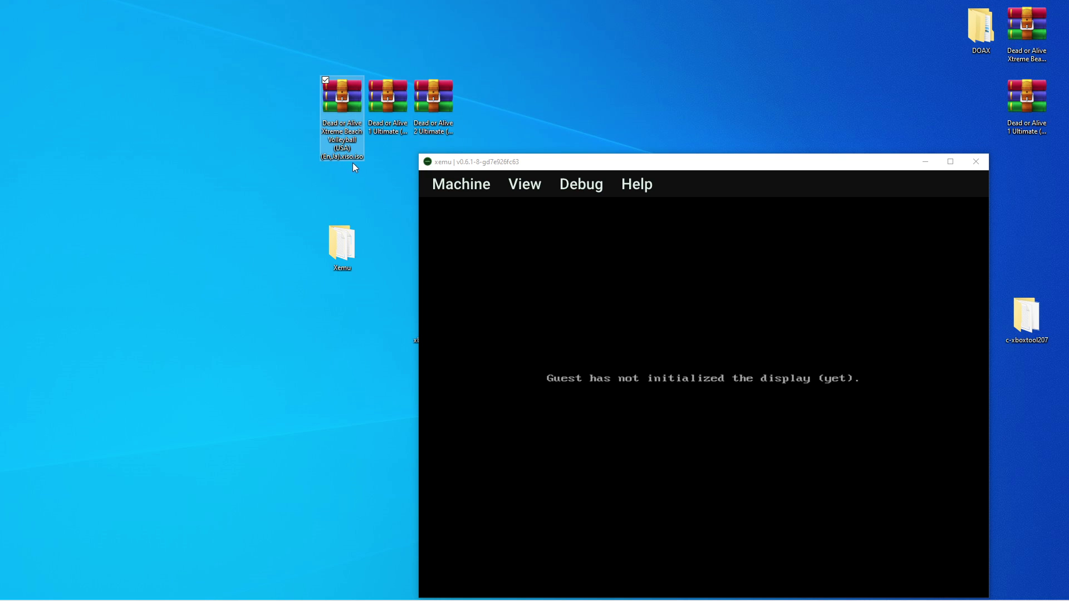
left_click(710, 116)
left_click(1029, 49)
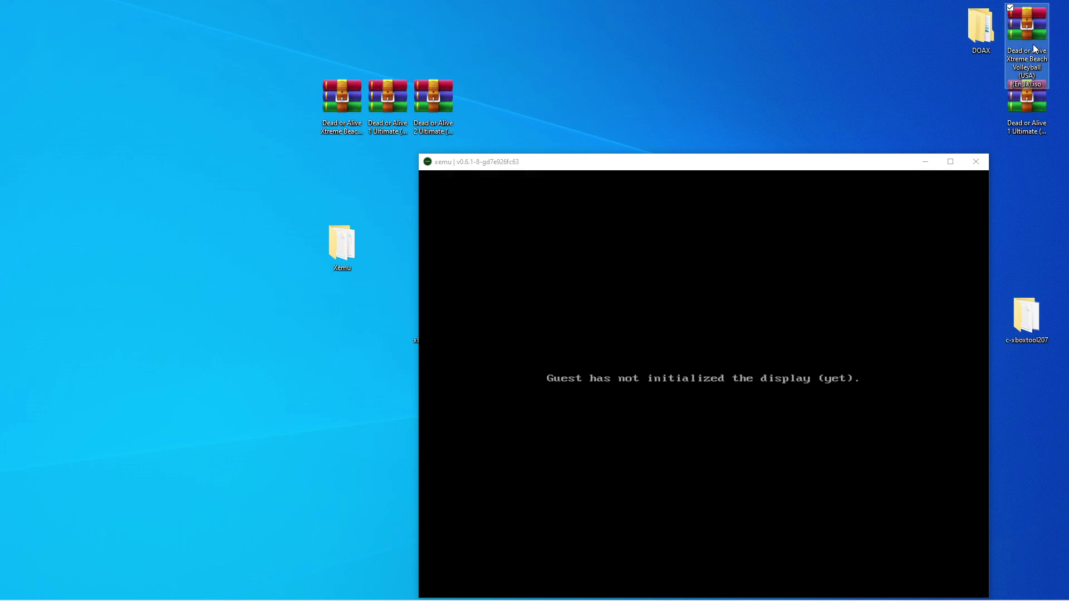
left_click_drag(1026, 100, 1026, 170)
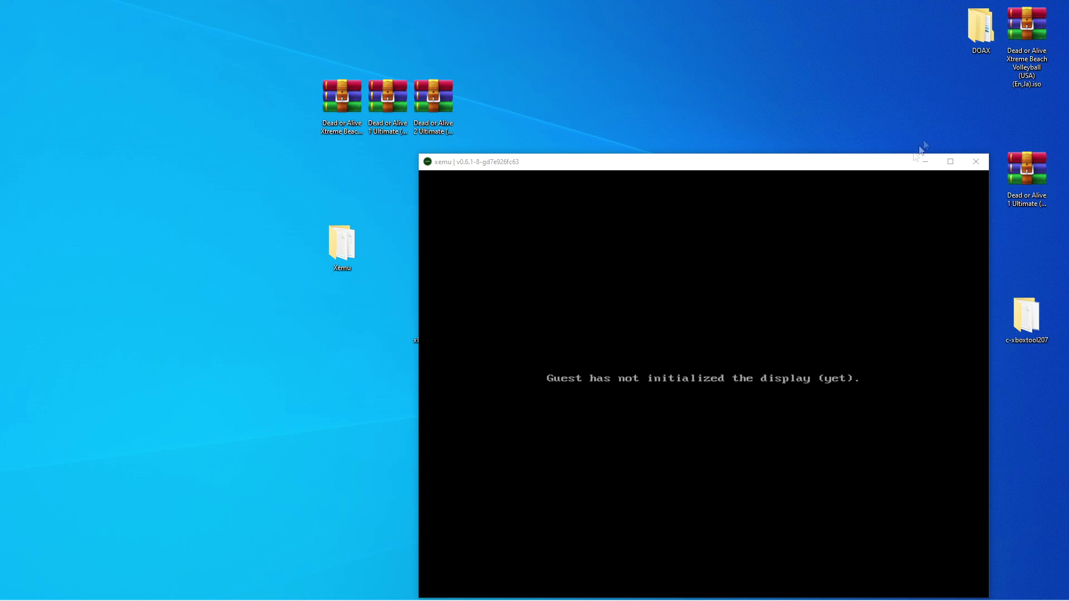
Launch C-Xbox Tool.exe from the c-xboxtool207 folder to view its ISO Extraction page, then close the tool and the folder
left_click_drag(903, 163, 610, 87)
double_click(1012, 332)
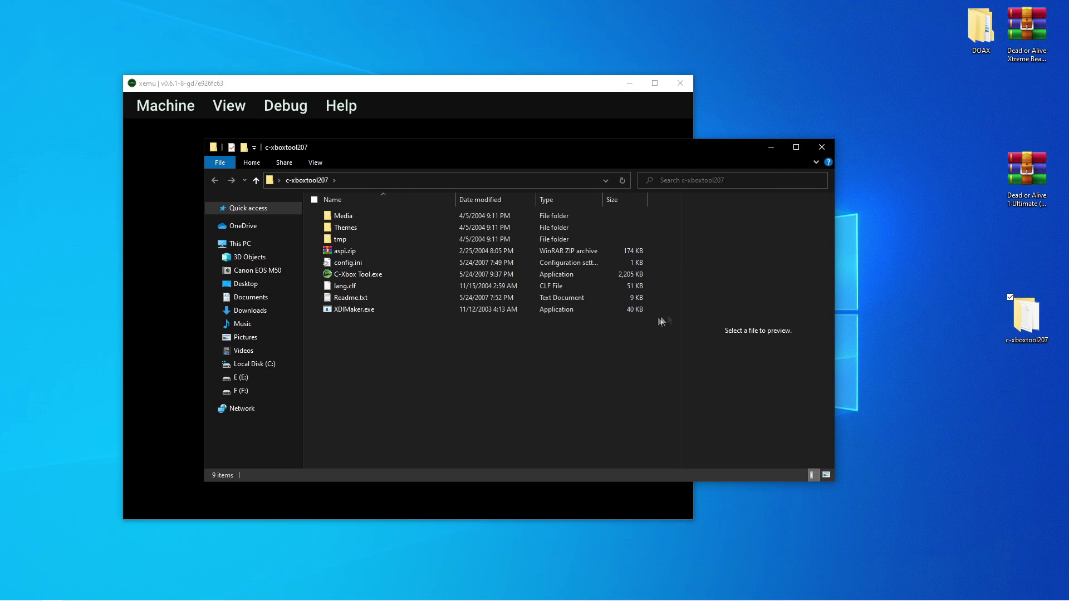
left_click(372, 278)
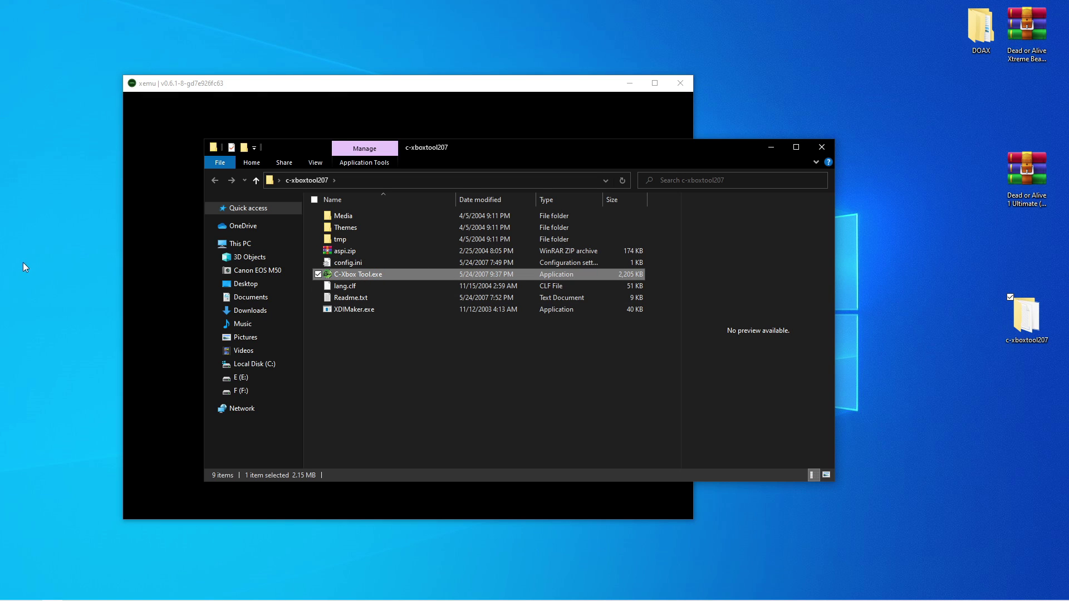
left_click(112, 276)
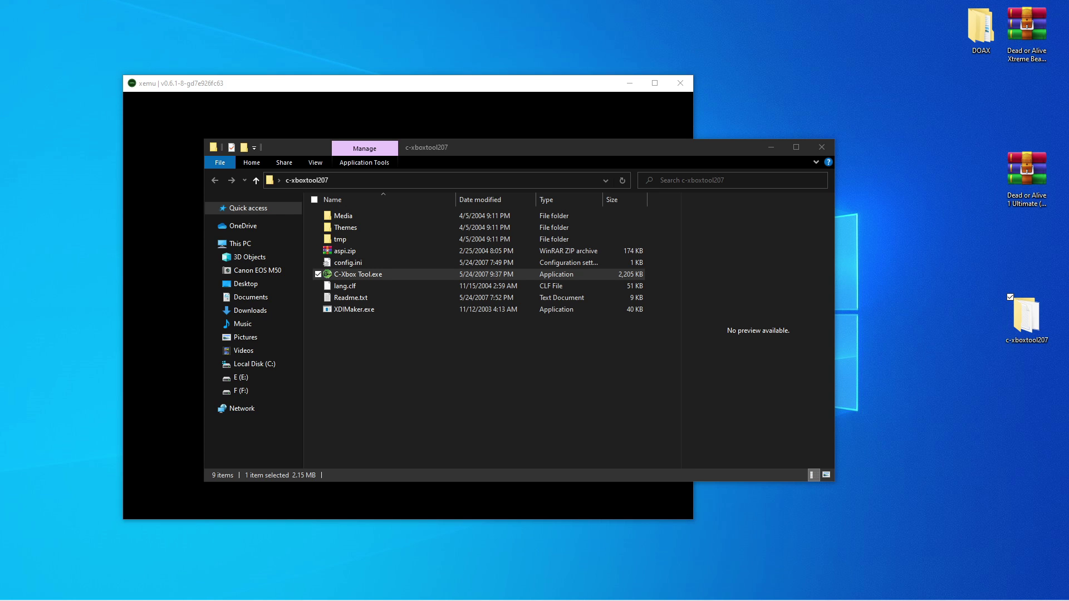
left_click_drag(95, 25, 276, 62)
left_click_drag(474, 94, 610, 85)
left_click_drag(533, 71, 524, 68)
left_click_drag(590, 70, 656, 62)
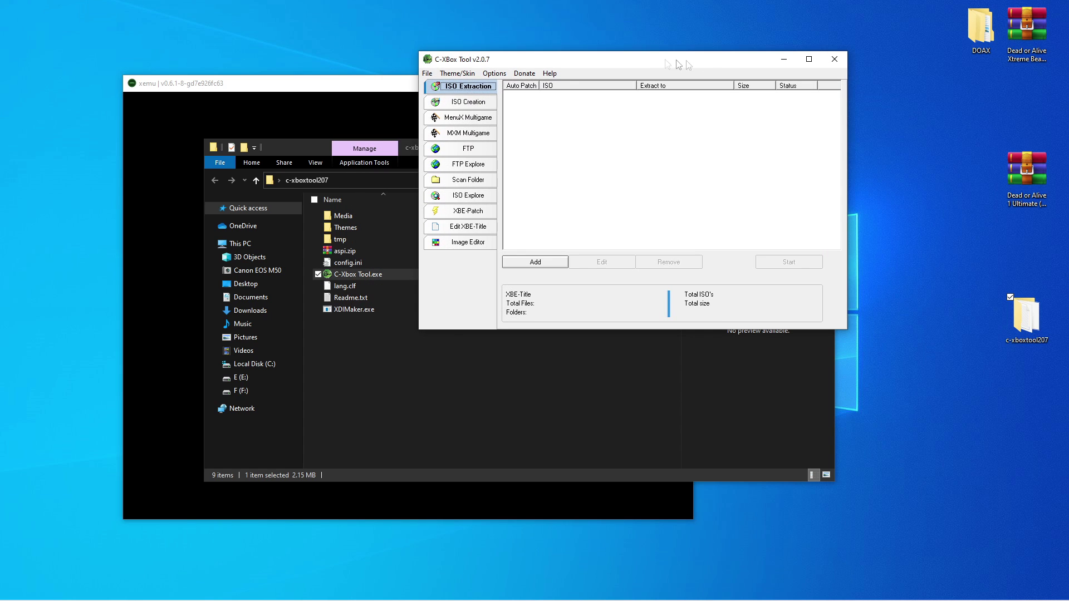
left_click(833, 59)
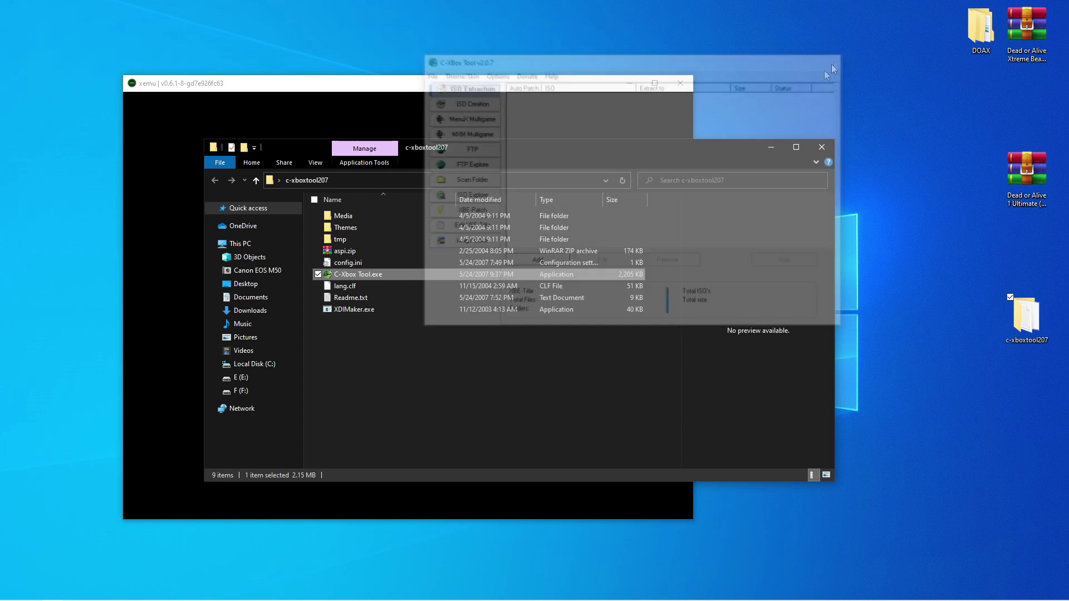
left_click_drag(624, 152, 685, 186)
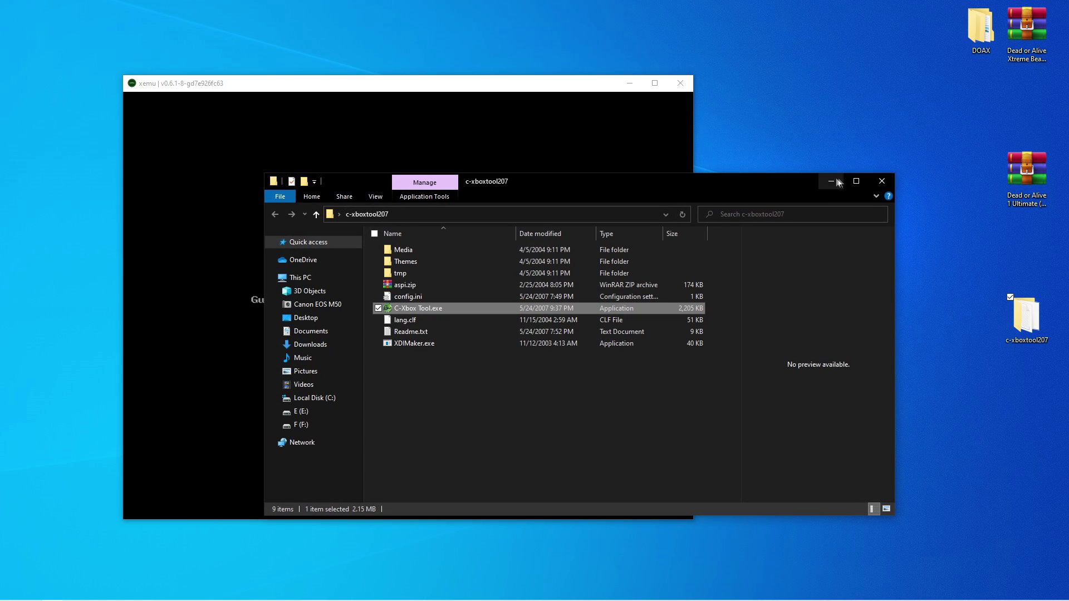
left_click(882, 181)
Load the Dead or Alive Xtreme Beach Volleyball XISO image from the desktop as the disc
left_click_drag(553, 87, 651, 166)
left_click(333, 99)
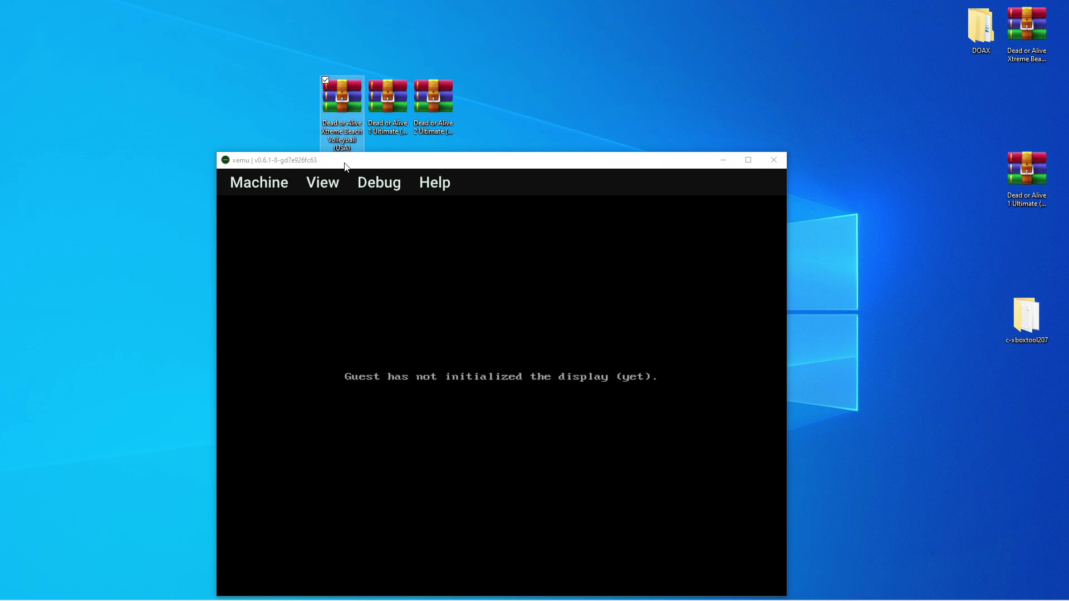
left_click_drag(346, 166, 376, 257)
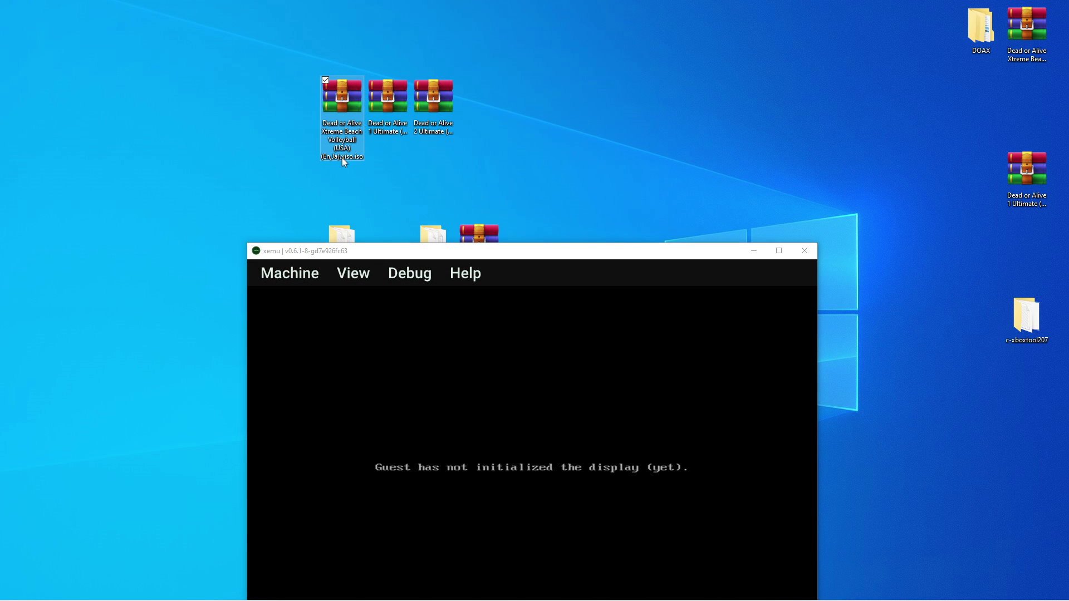
left_click_drag(381, 249, 378, 99)
left_click(287, 123)
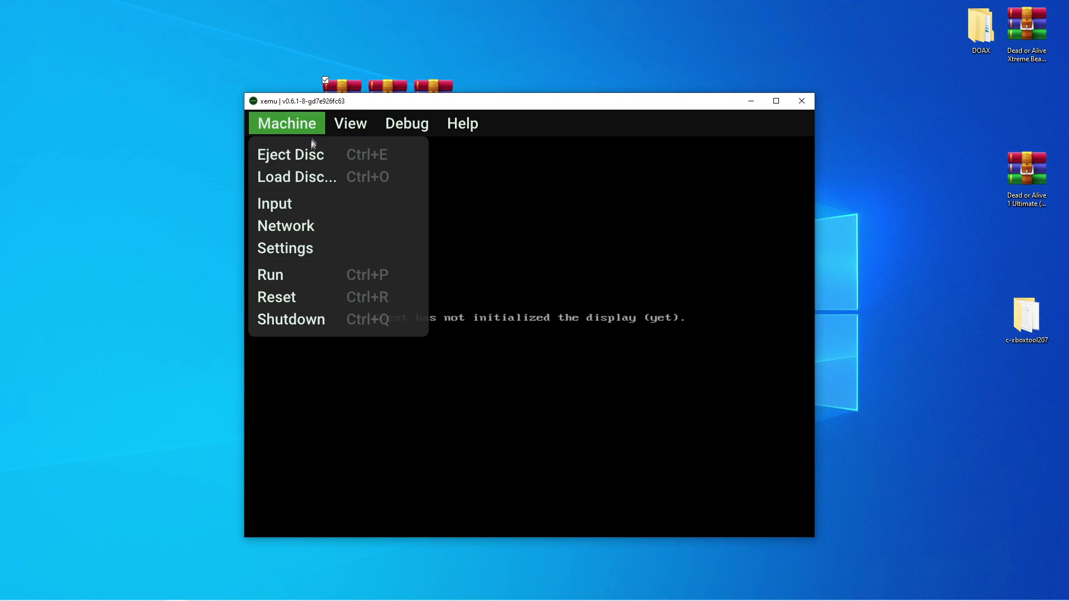
left_click(300, 175)
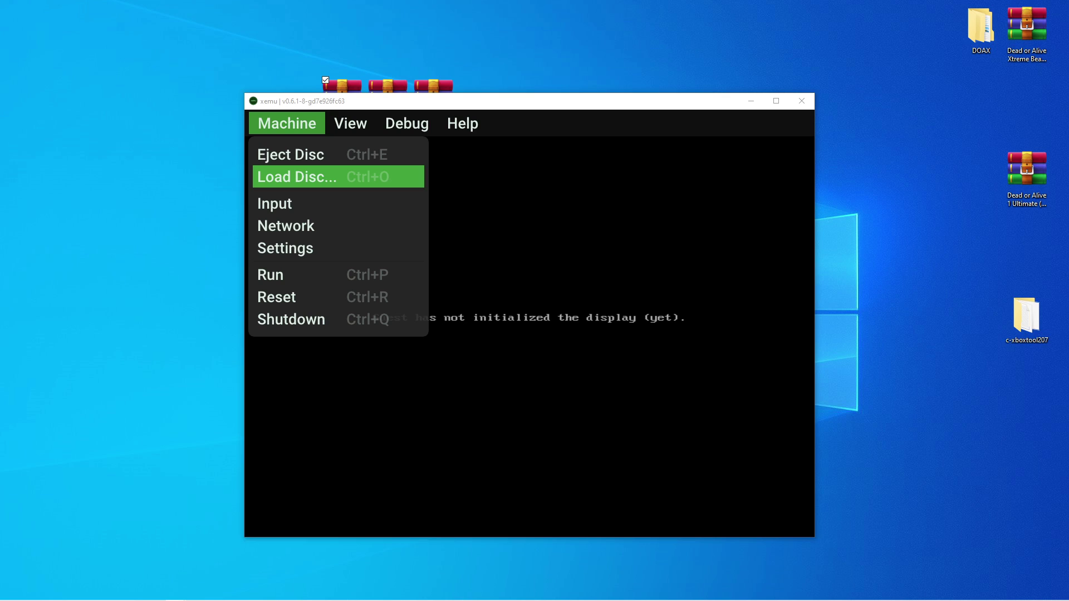
key("Escape")
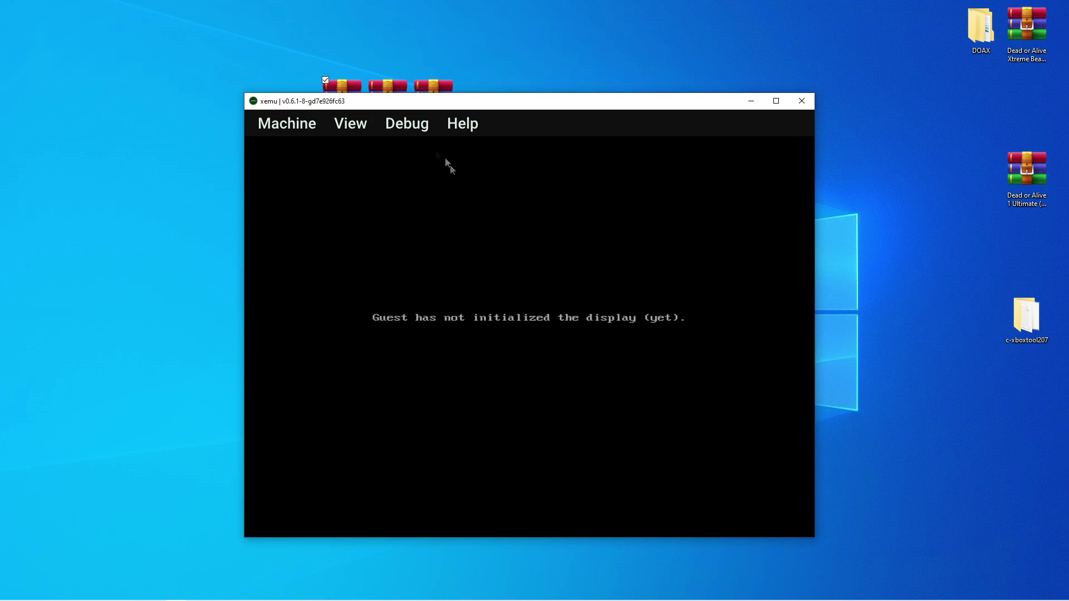
Try resetting the machine to boot the disc and check the display in a maximized window before restoring it
left_click_drag(359, 108, 336, 102)
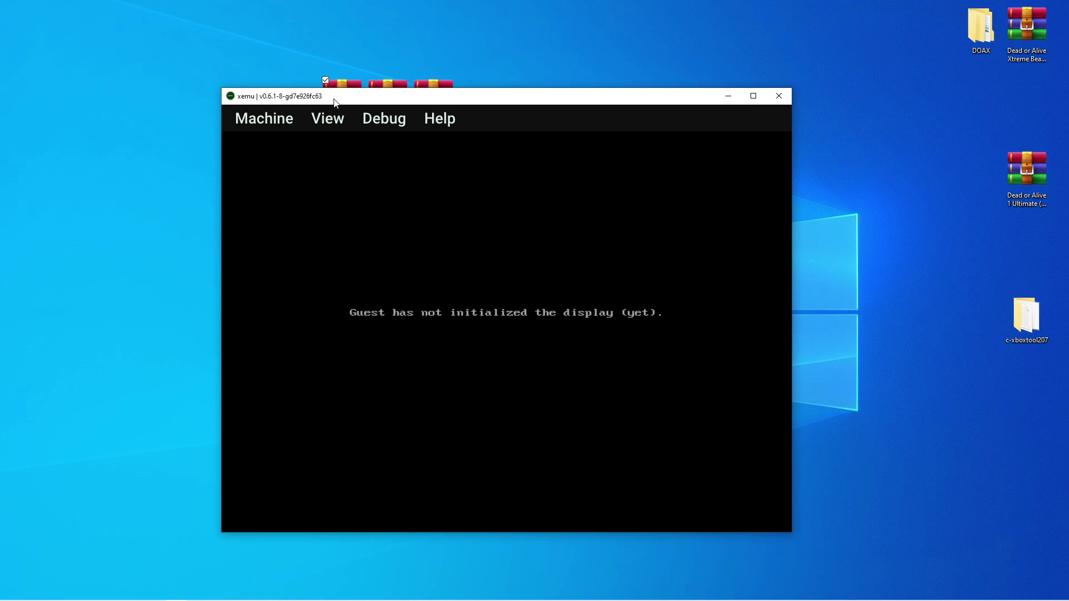
left_click(287, 122)
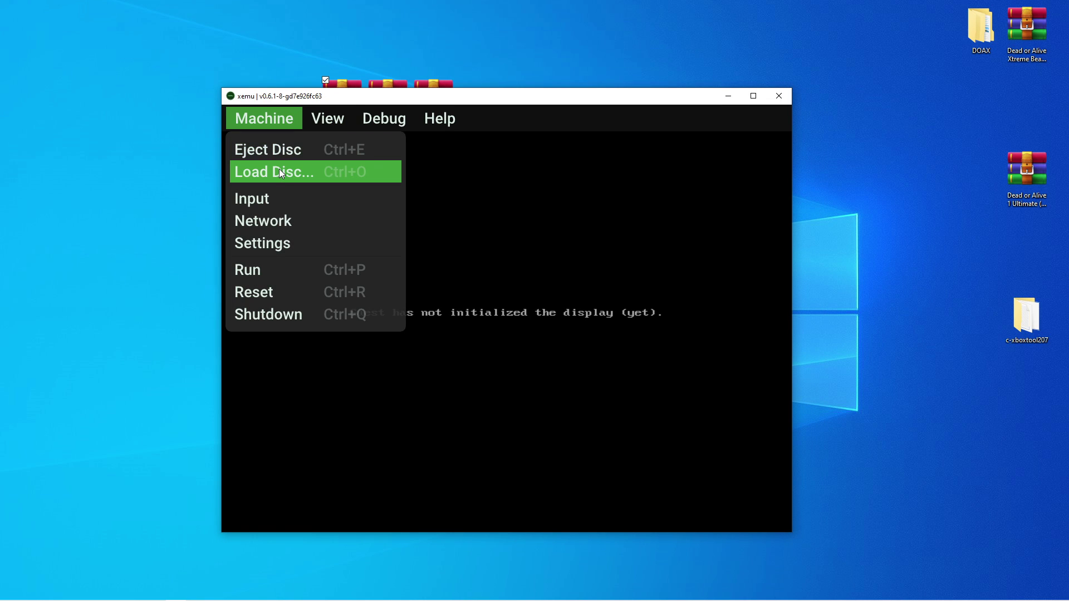
left_click(250, 288)
double_click(316, 101)
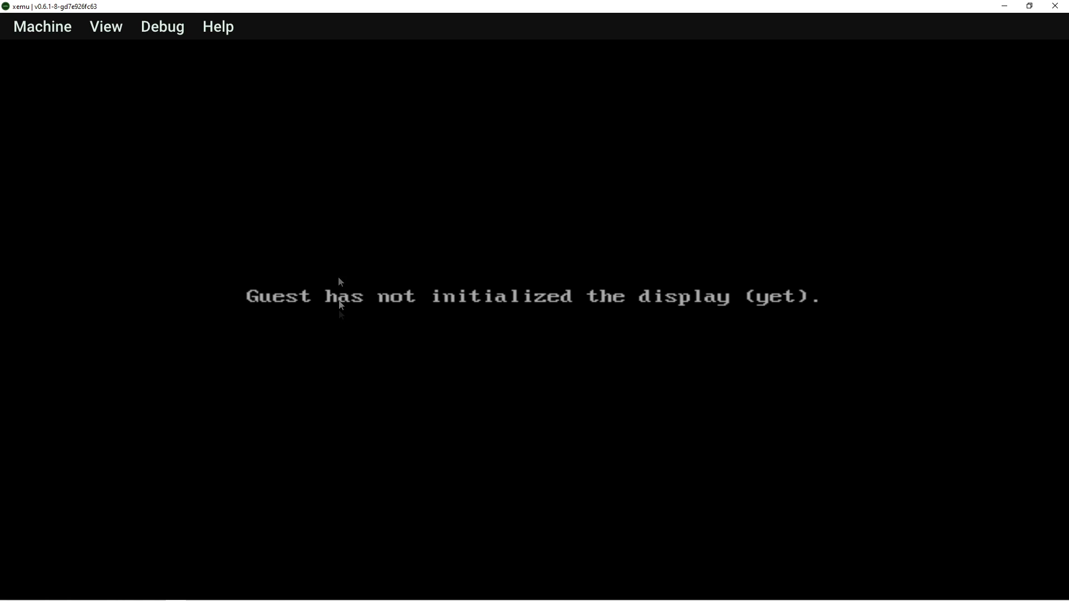
double_click(253, 7)
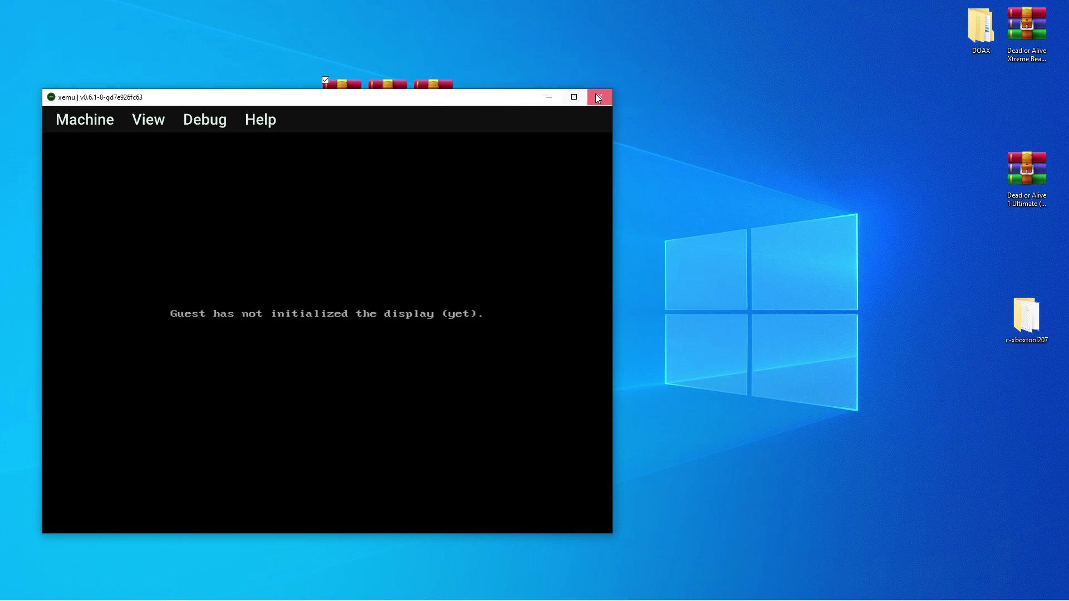
Close xemu, relaunch xemu.exe from the Xemu folder and maximize its window to boot the game
left_click(598, 99)
double_click(351, 226)
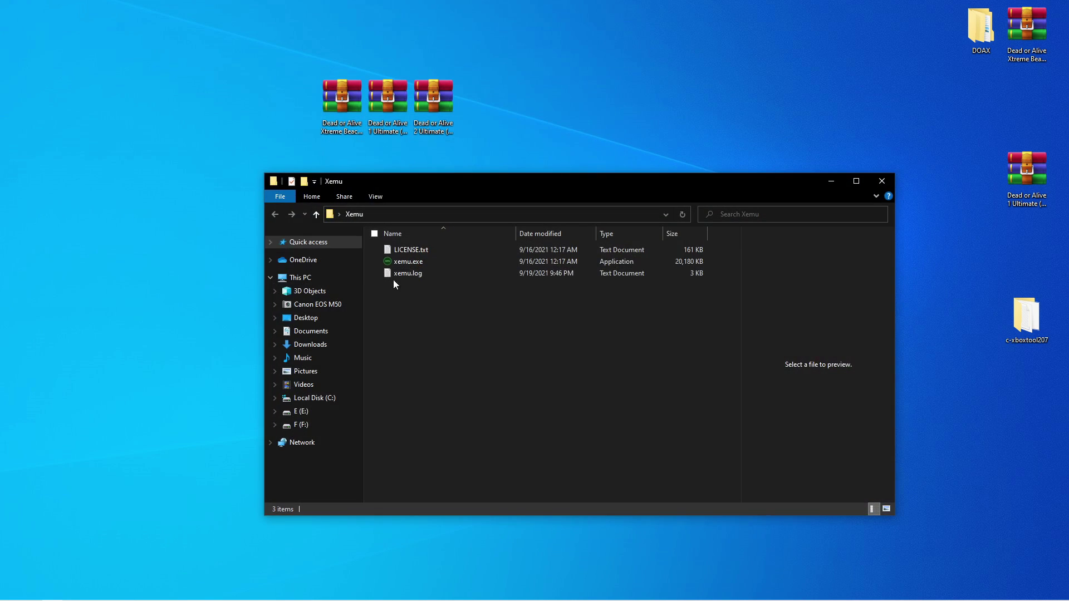
left_click(409, 251)
left_click(401, 262)
double_click(401, 263)
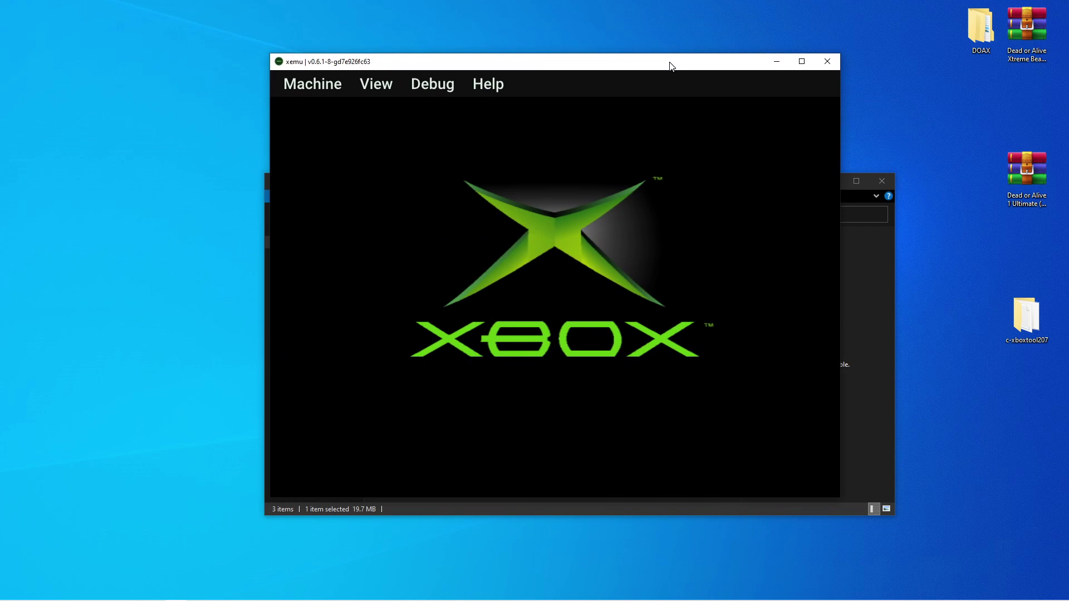
left_click_drag(669, 65, 692, 84)
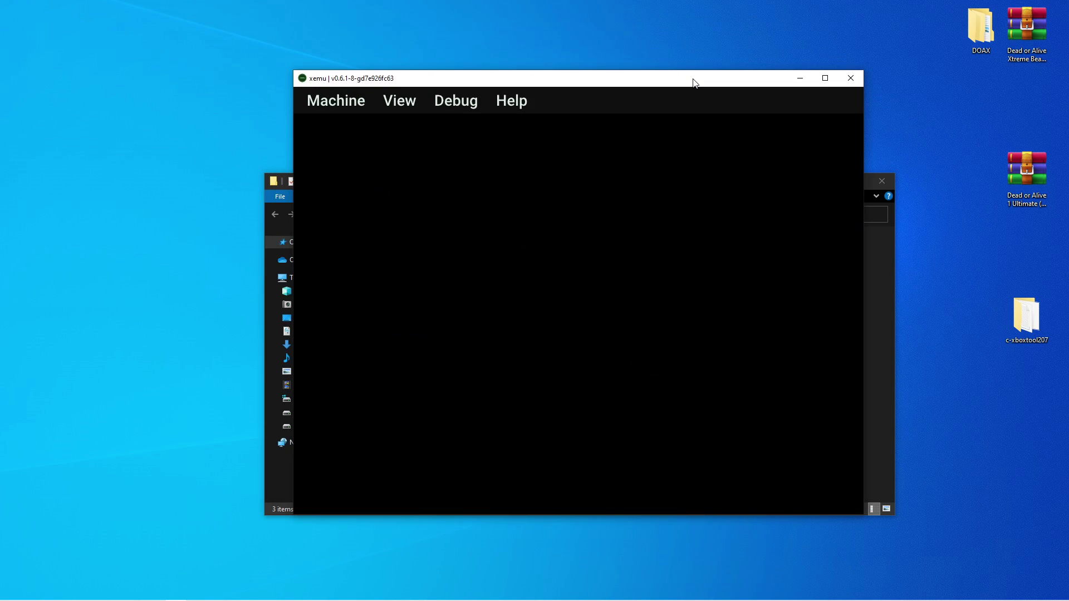
double_click(694, 81)
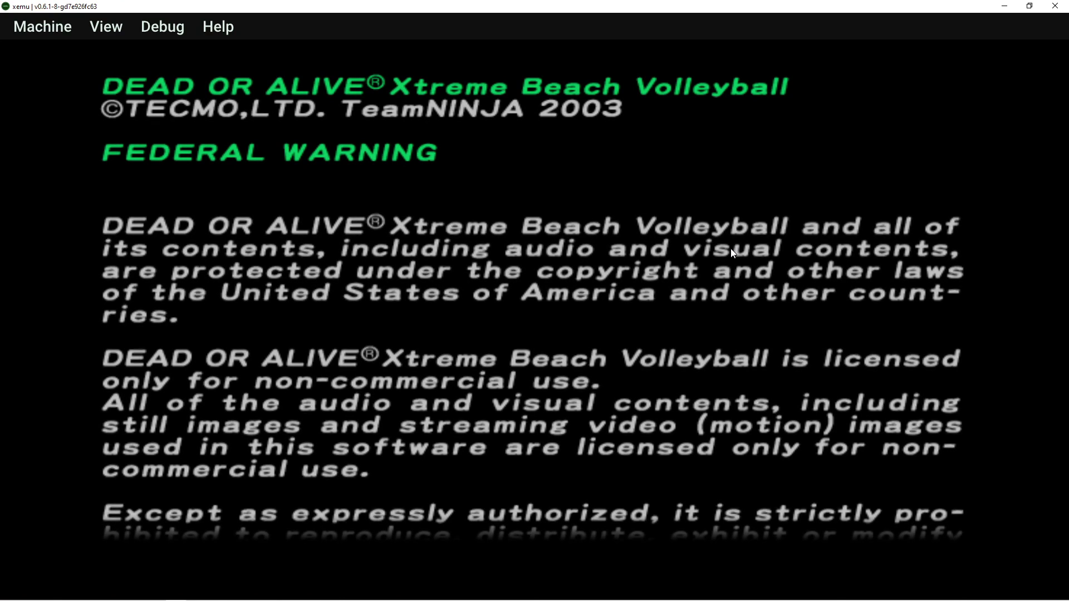
Assign Keyboard as the input device for controller port 1 in the input settings
left_click(68, 29)
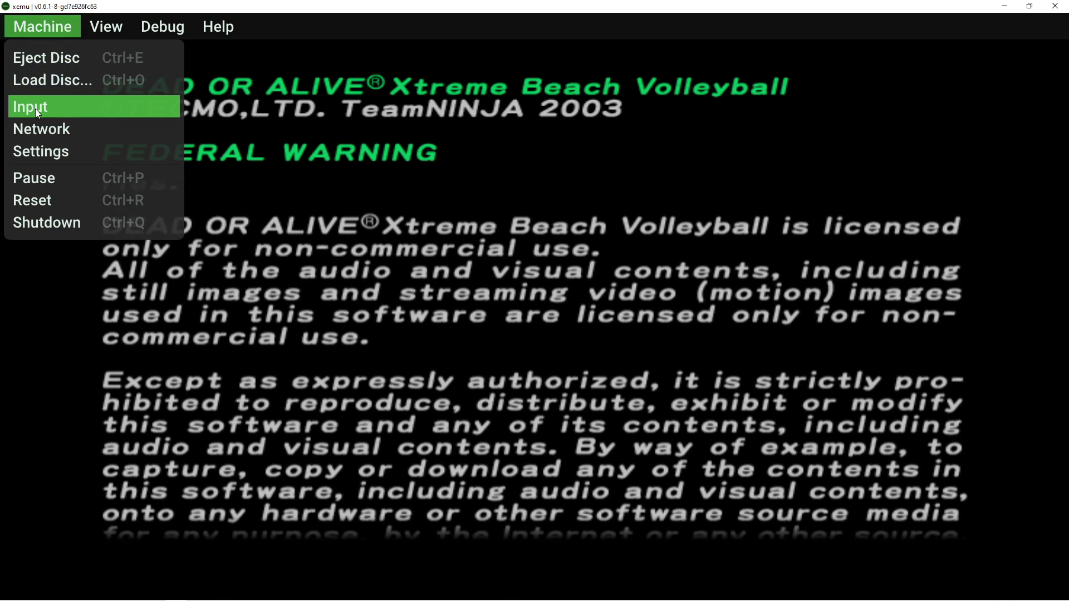
left_click(36, 108)
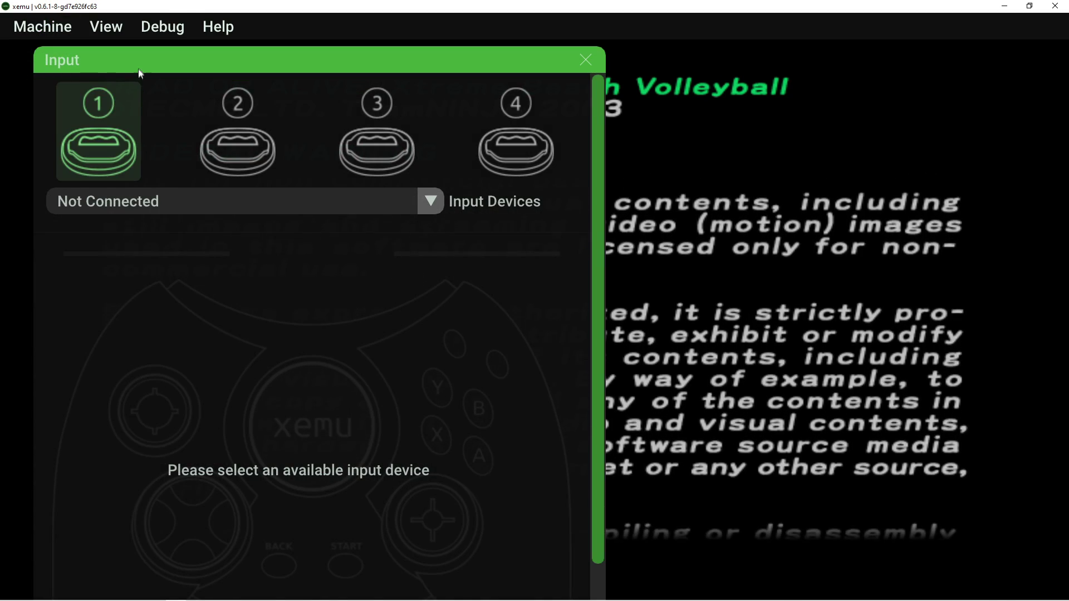
left_click_drag(138, 68, 184, 35)
left_click(322, 140)
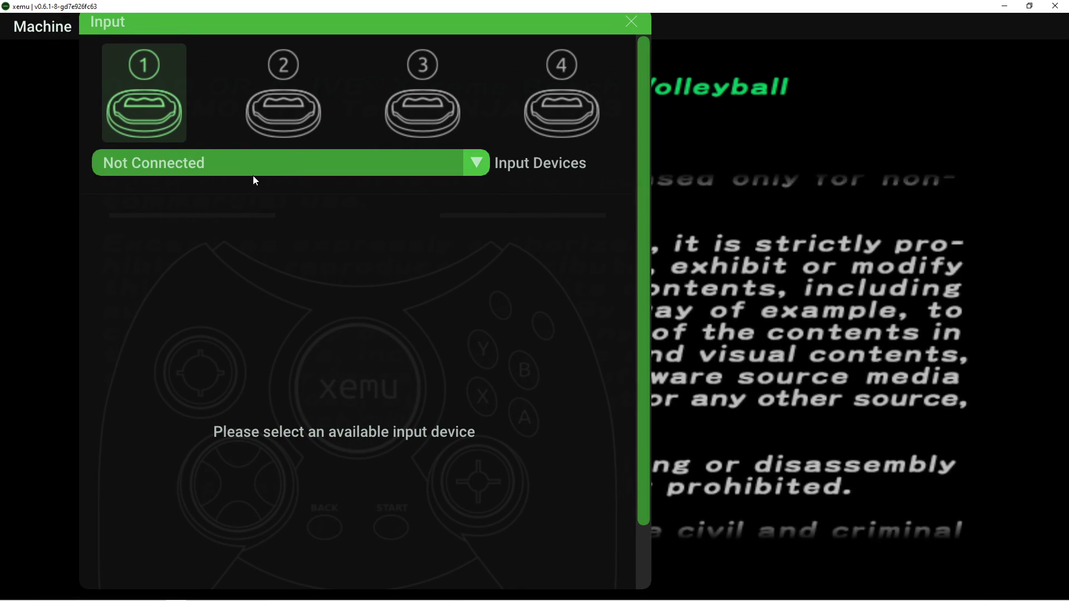
left_click(253, 175)
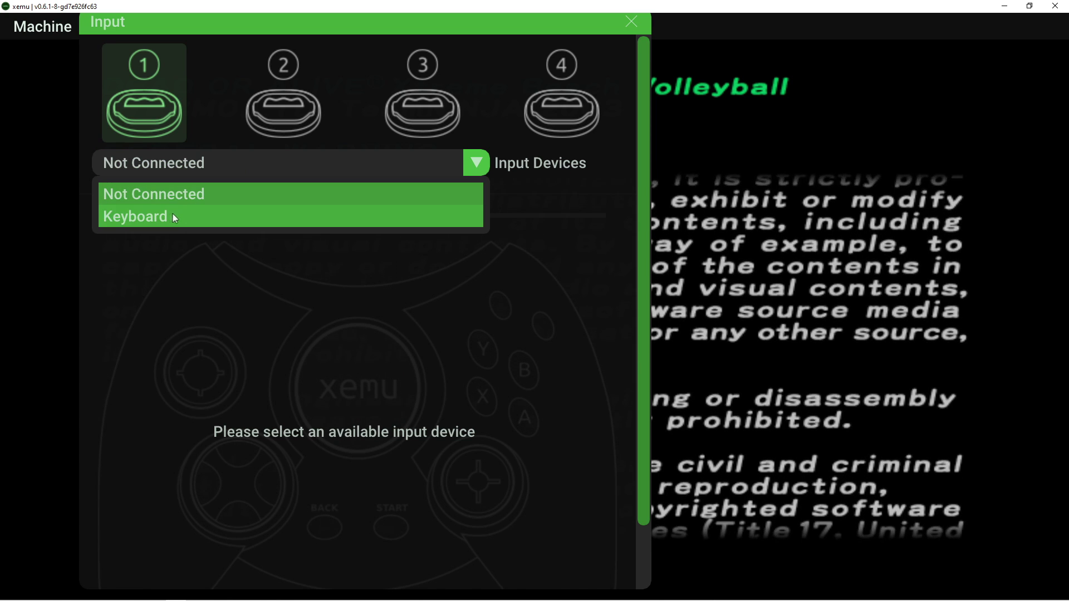
left_click(170, 214)
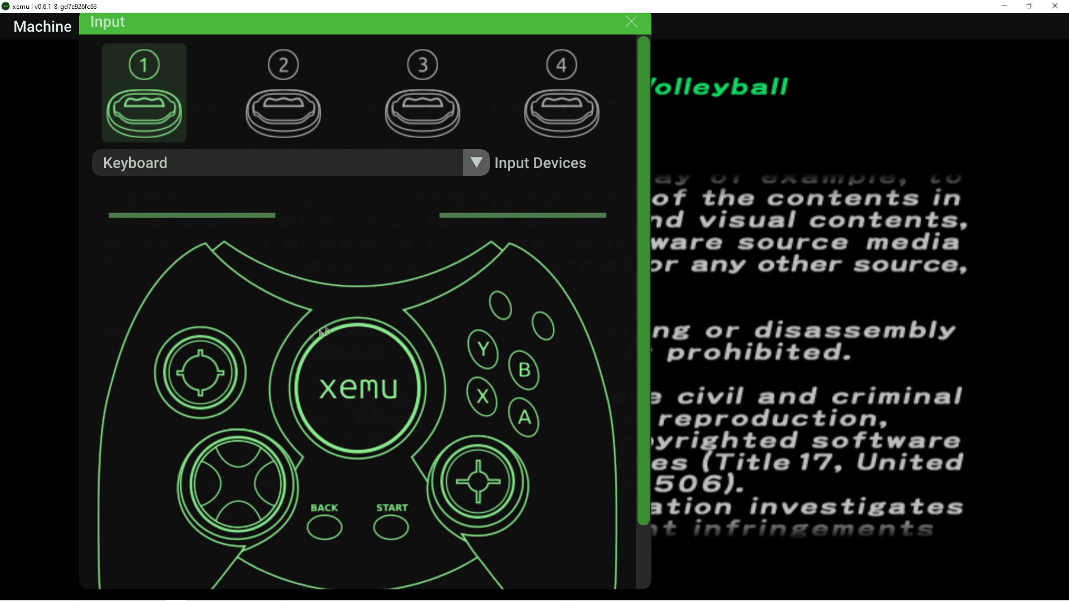
Test the keyboard's face-button and directional mappings on the controller diagram, then check the available input devices for port 1
key("a")
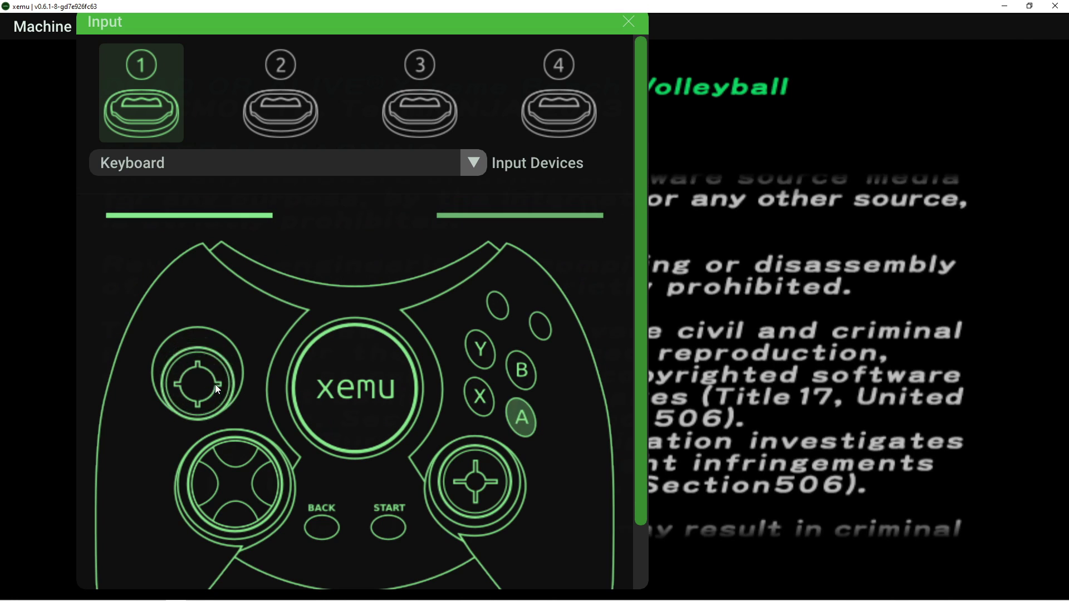
key("d")
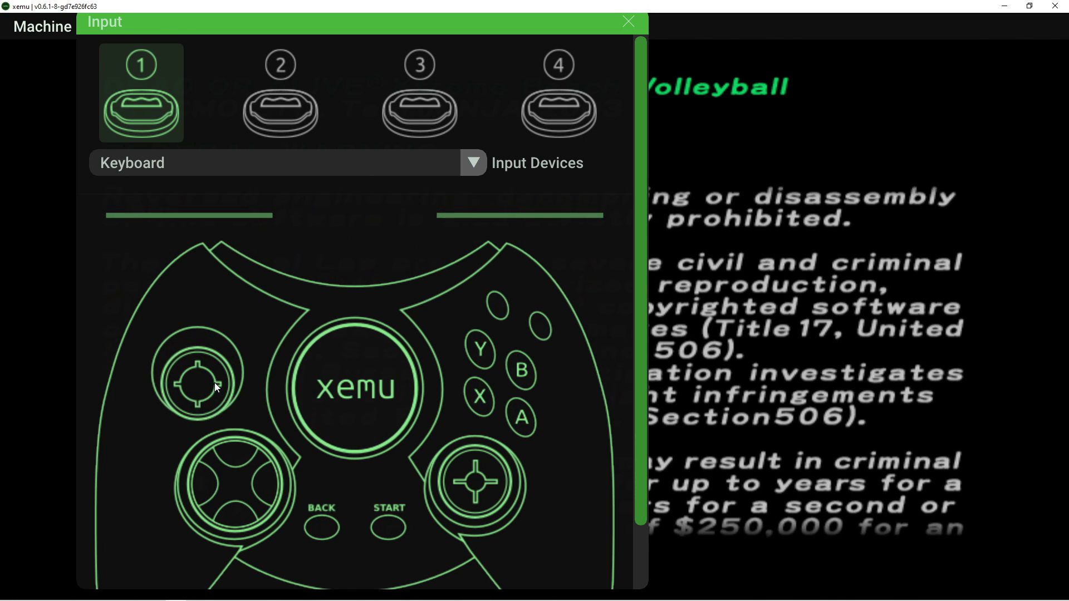
key("f")
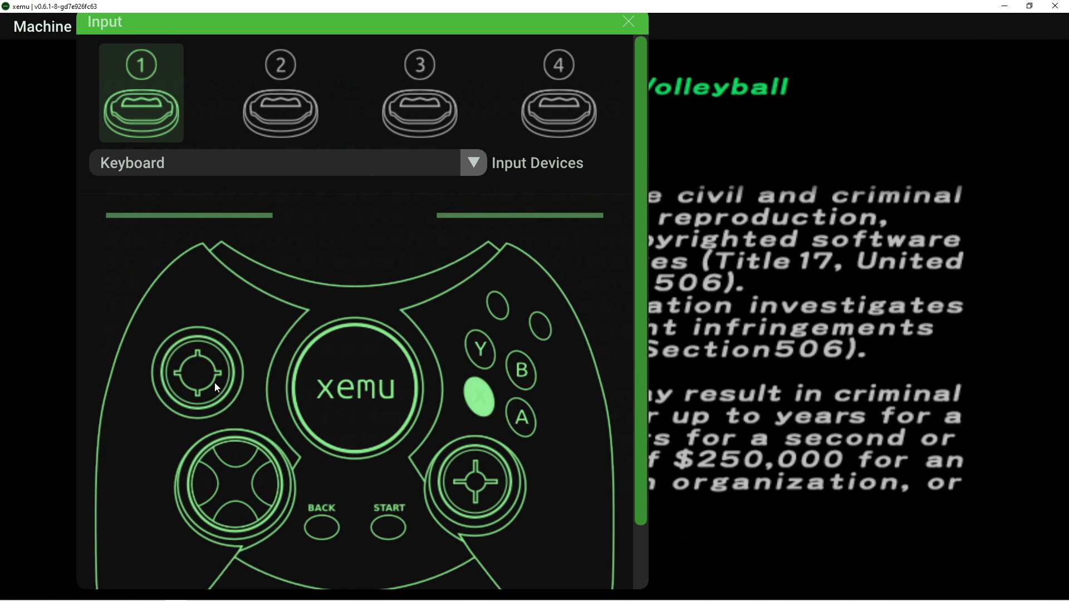
key("Right")
key("Left")
key("Down")
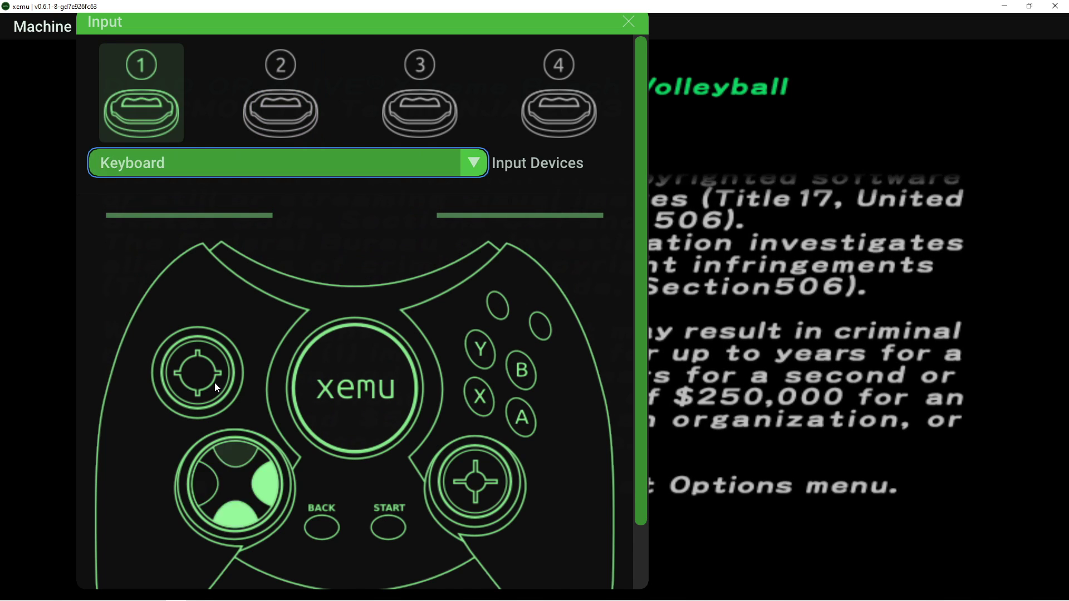
key("Up")
key("Left")
key("a")
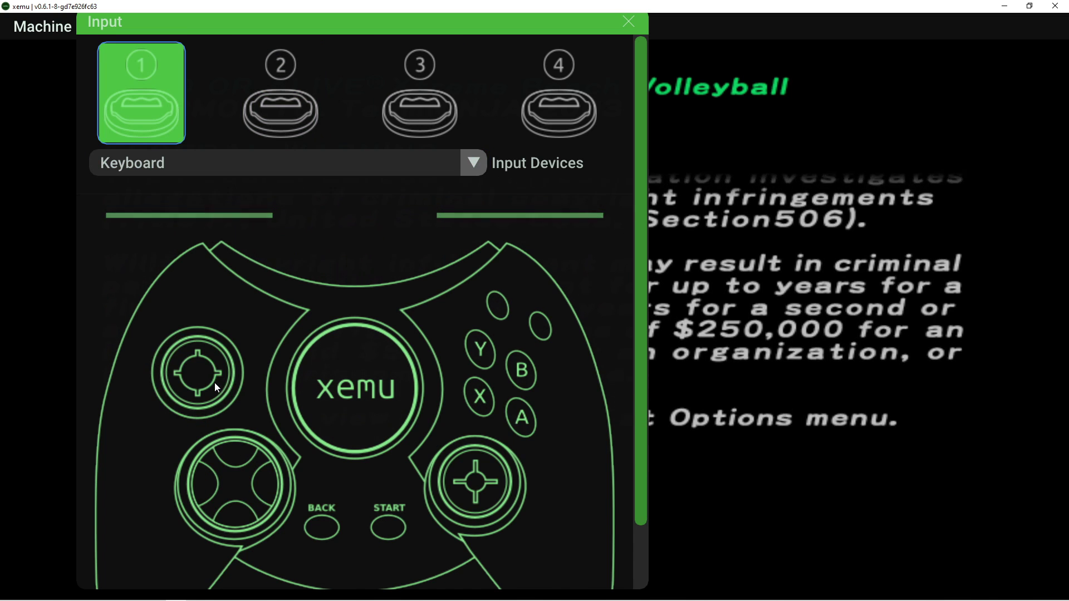
key("d")
key("s")
key("w")
key("o")
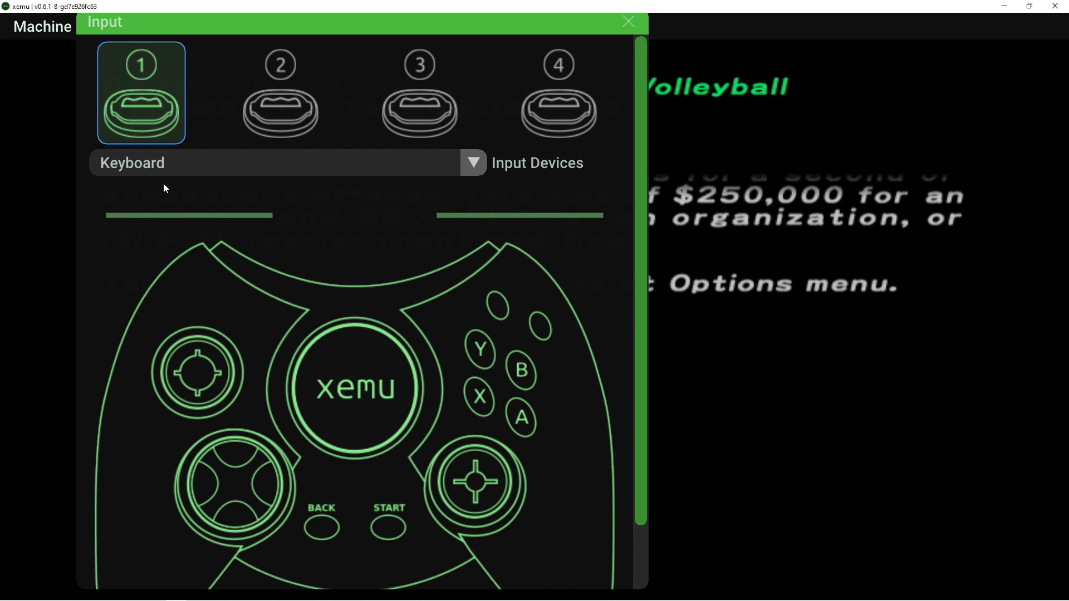
left_click(167, 166)
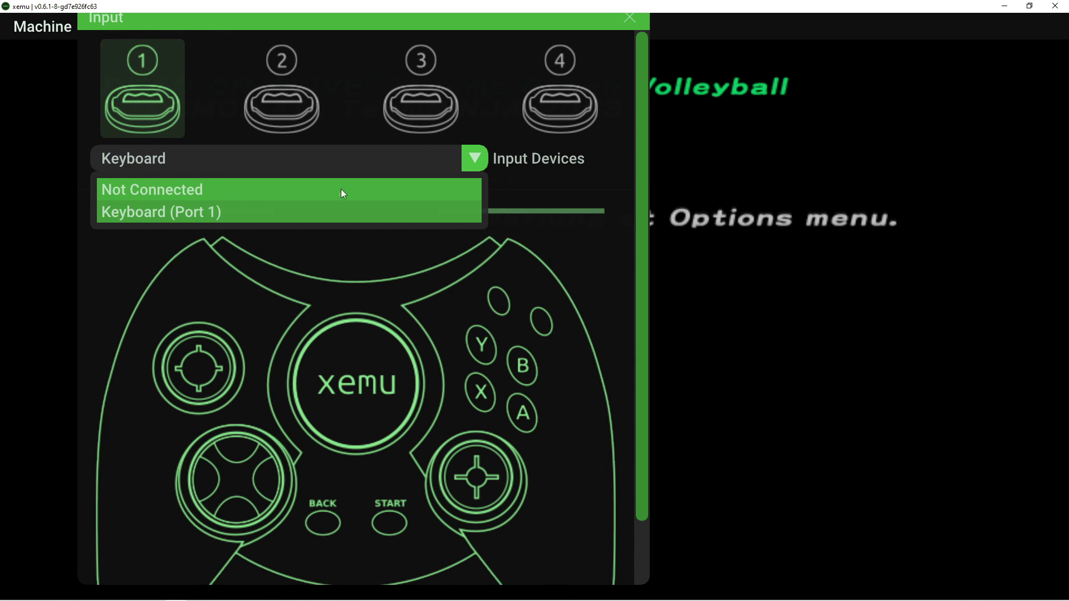
left_click(160, 166)
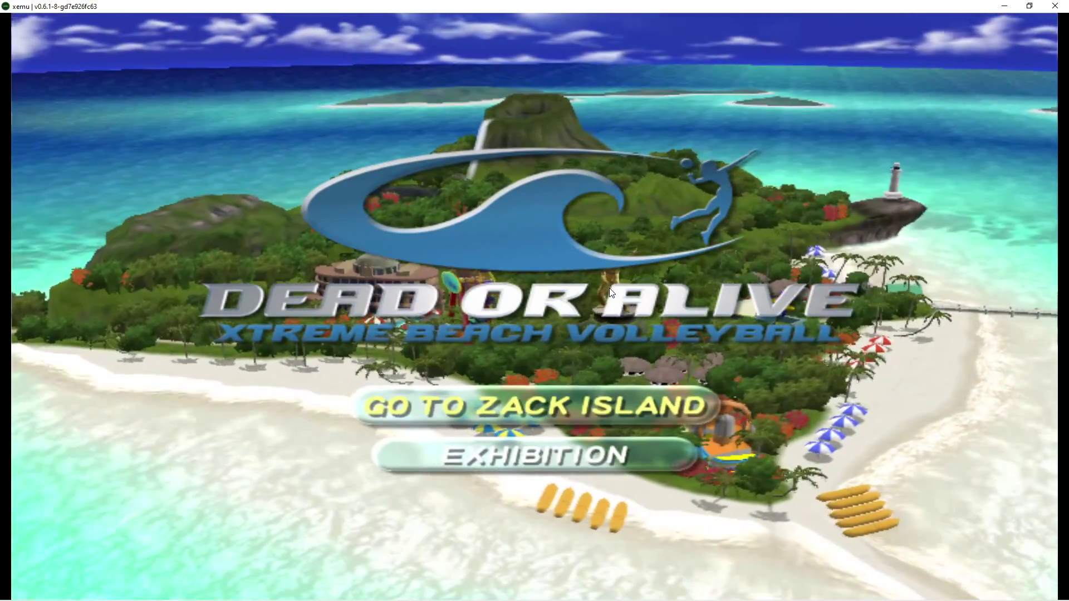
Go to Zack Island, continue the Vacation 1 saved game and advance past the opening dialogue
key("Return")
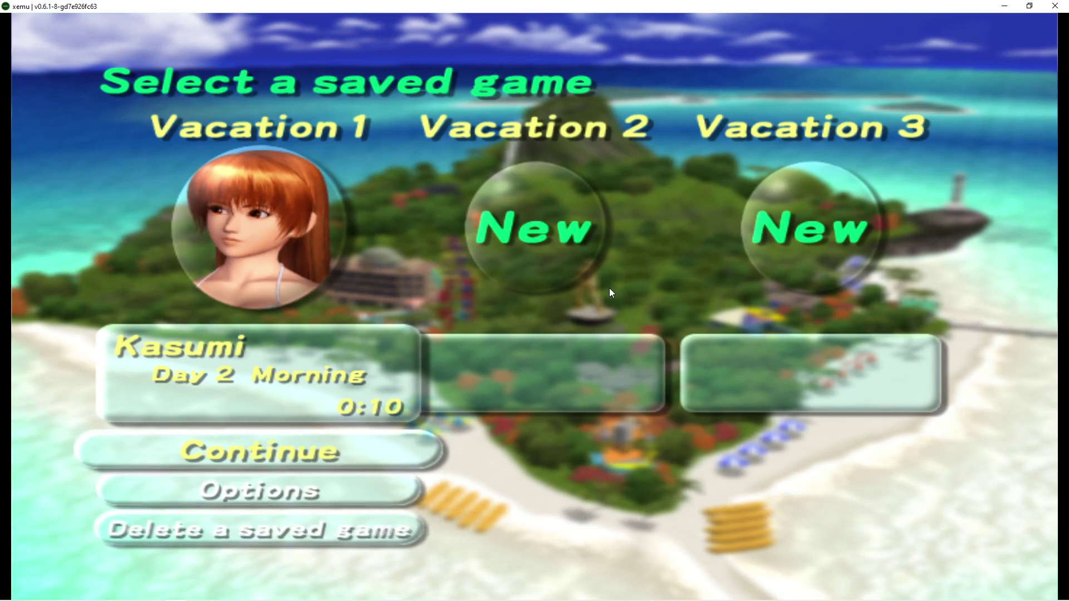
key("Return")
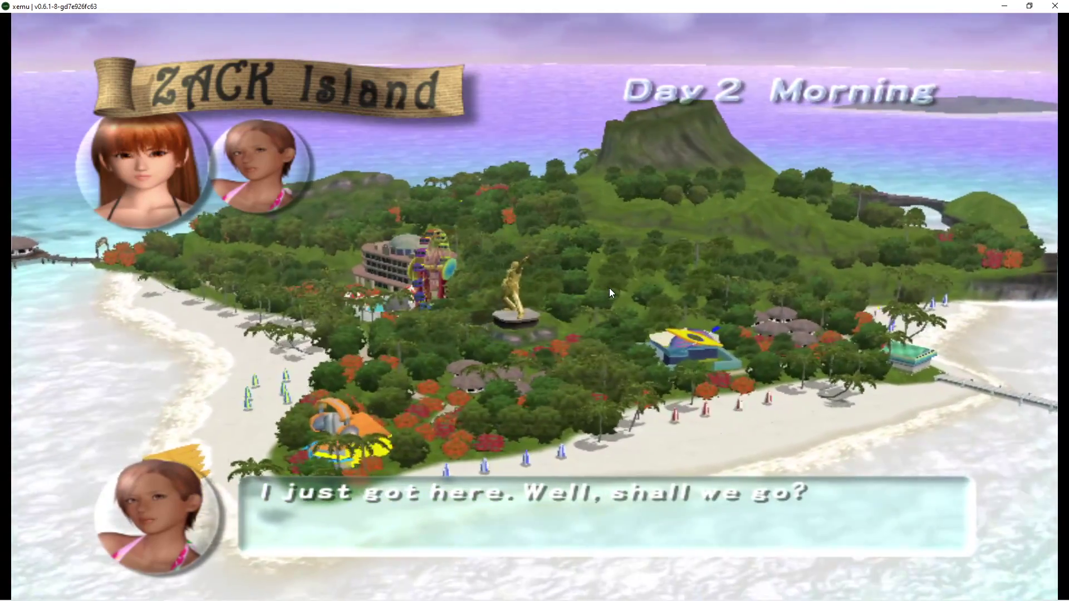
key("Return")
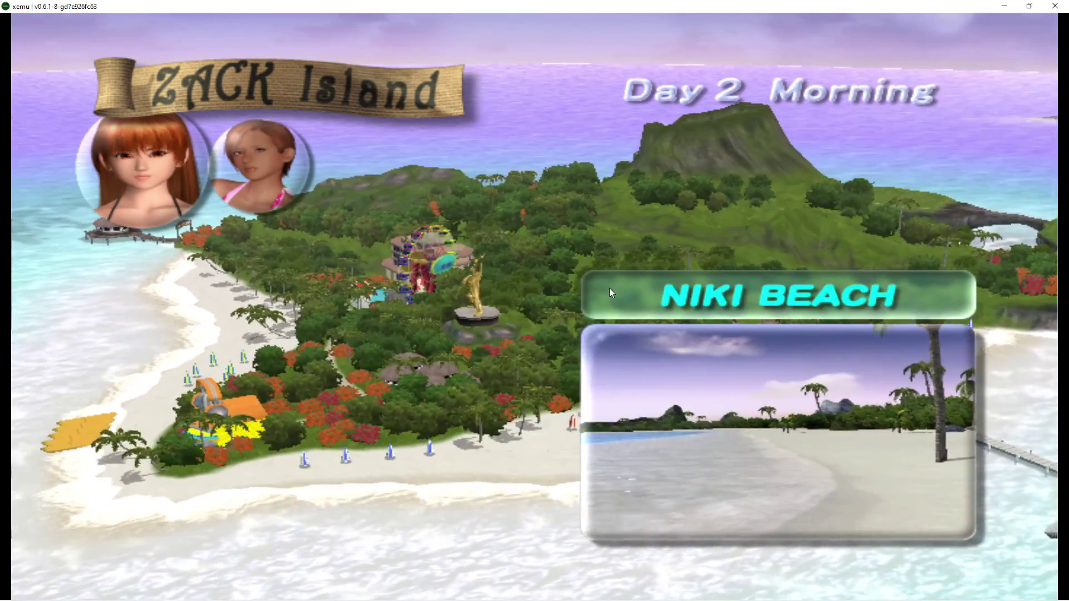
Browse the island destinations, go to the poolside and choose Take a rest
key("Right")
key("Right")
key("Right")
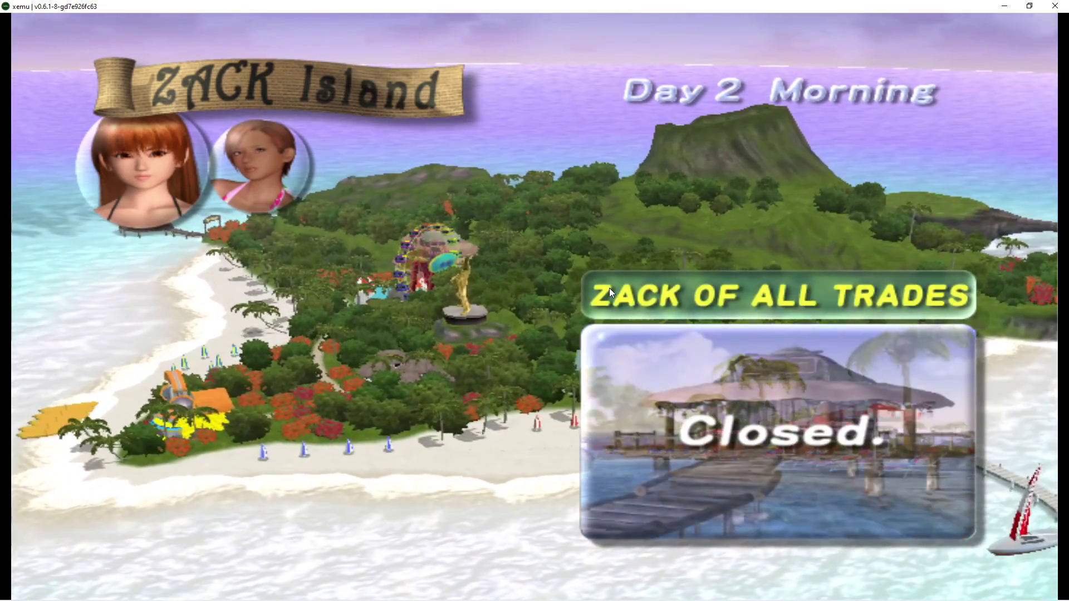
key("Left")
key("Return")
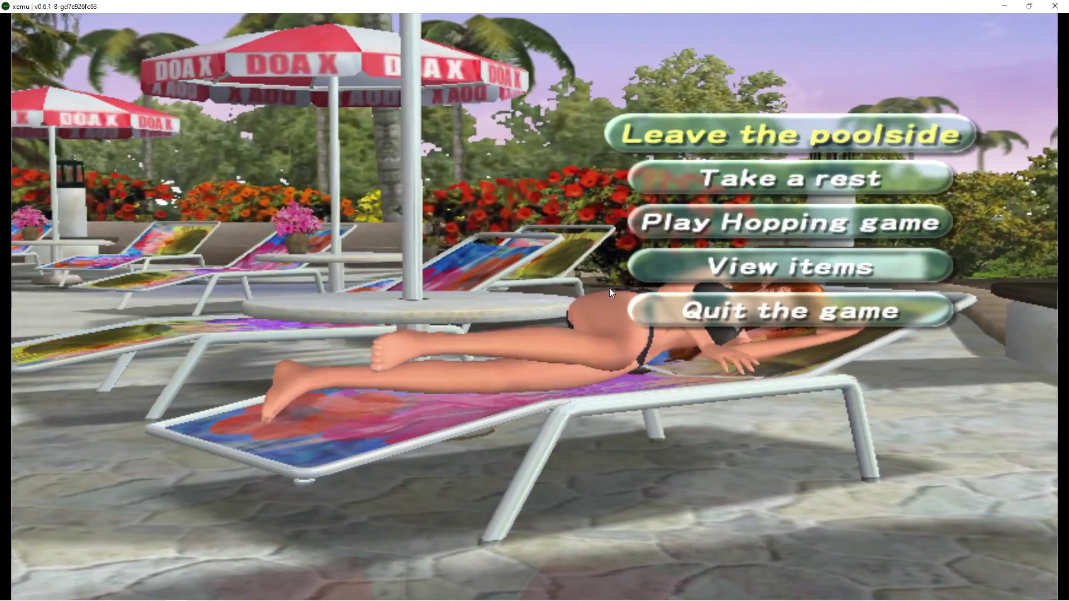
key("Down")
key("a")
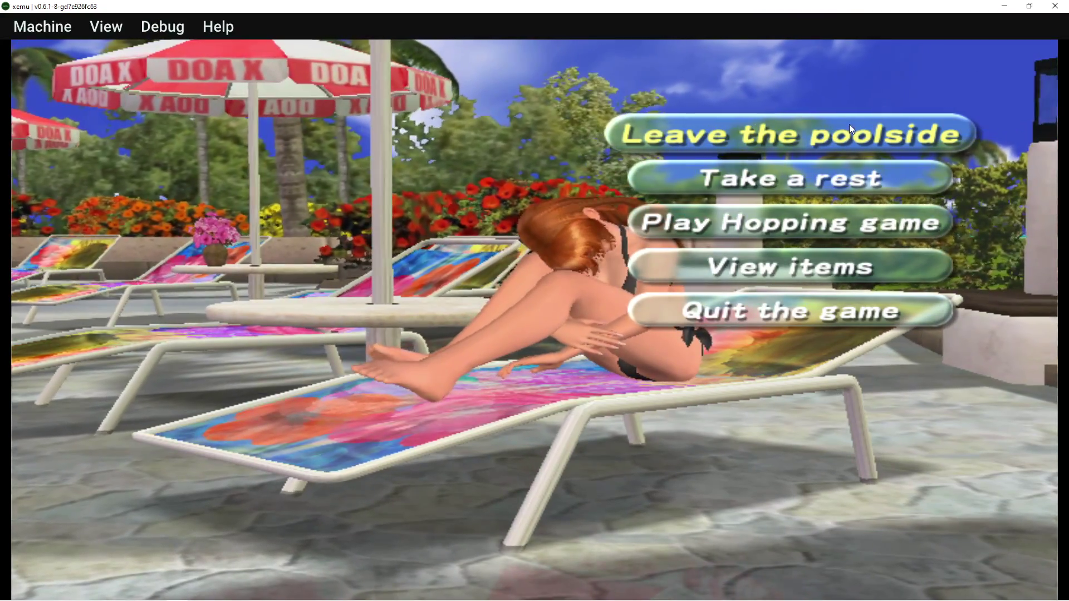
Restore the emulator window to its smaller size, close it and reposition the Xemu folder window on the desktop
double_click(787, 5)
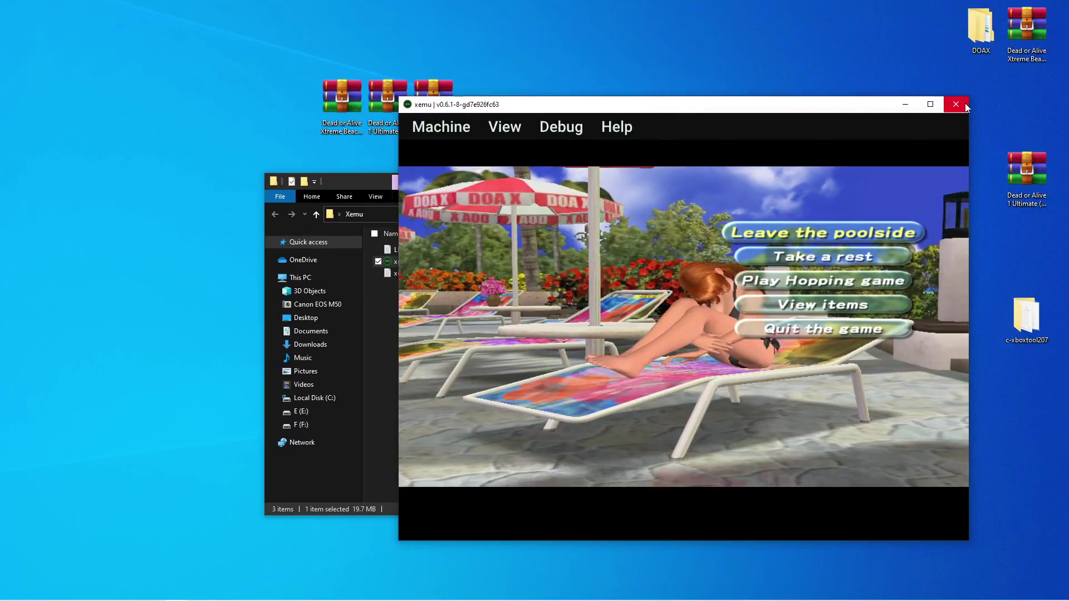
left_click(964, 102)
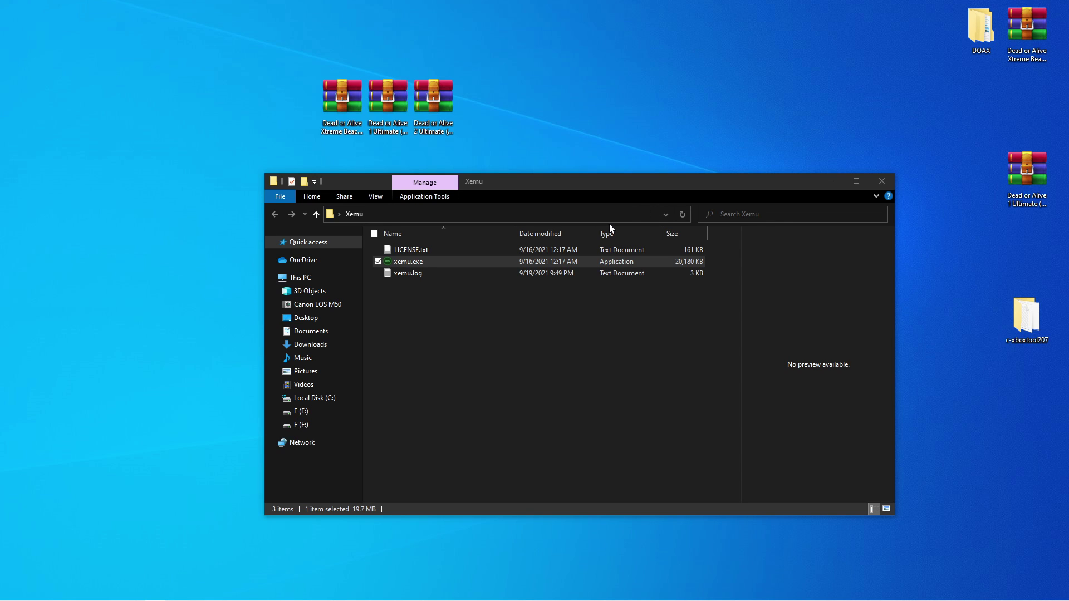
left_click_drag(602, 190, 616, 187)
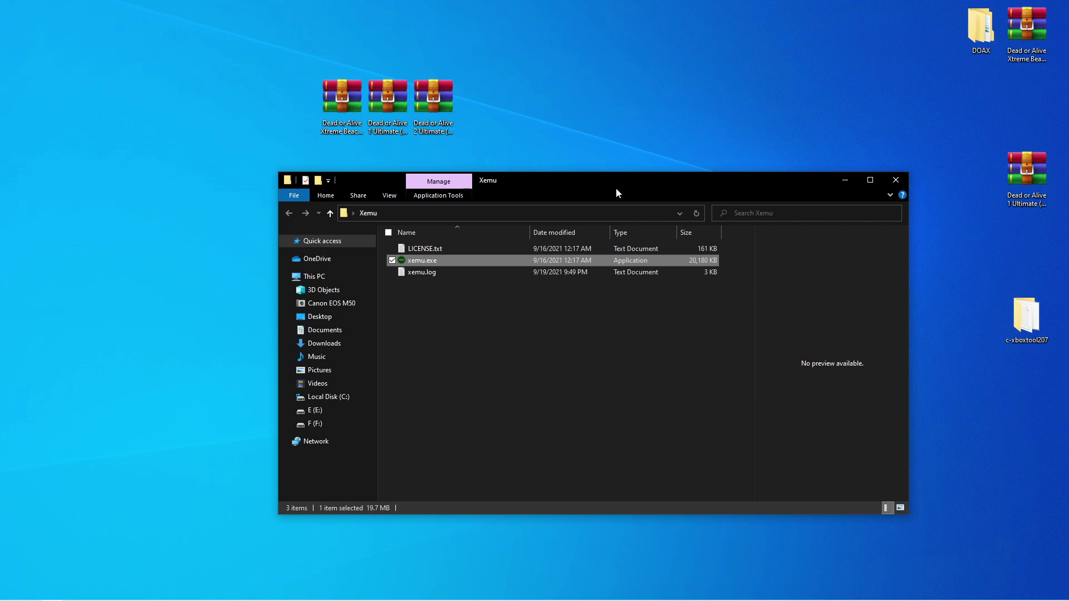